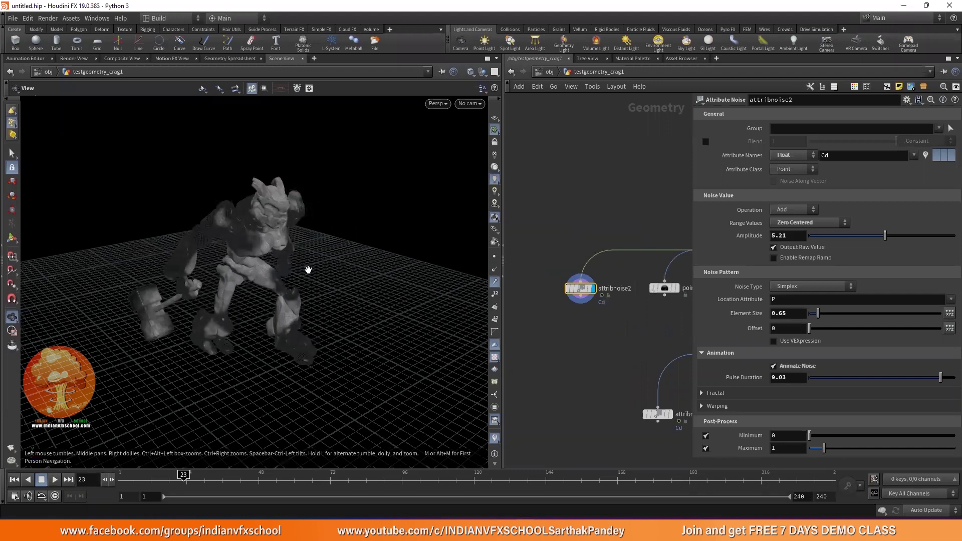
Scrub the timeline between about frames 22 and 28 to examine attribnoise2's color noise on the moving character.
{"action": "right_click_drag", "start_coordinate": [308, 269], "coordinate": [306, 251]}
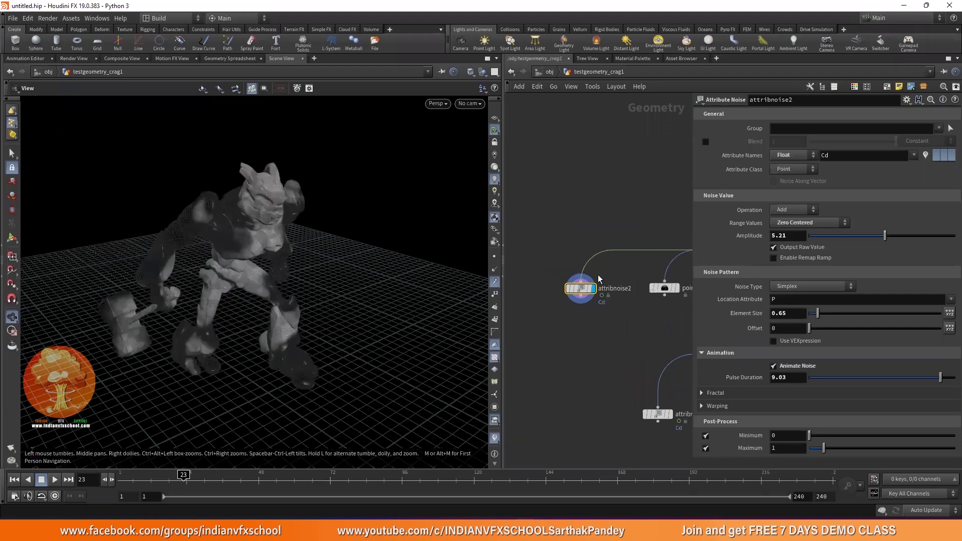
{"action": "left_click_drag", "start_coordinate": [139, 478], "coordinate": [198, 490]}
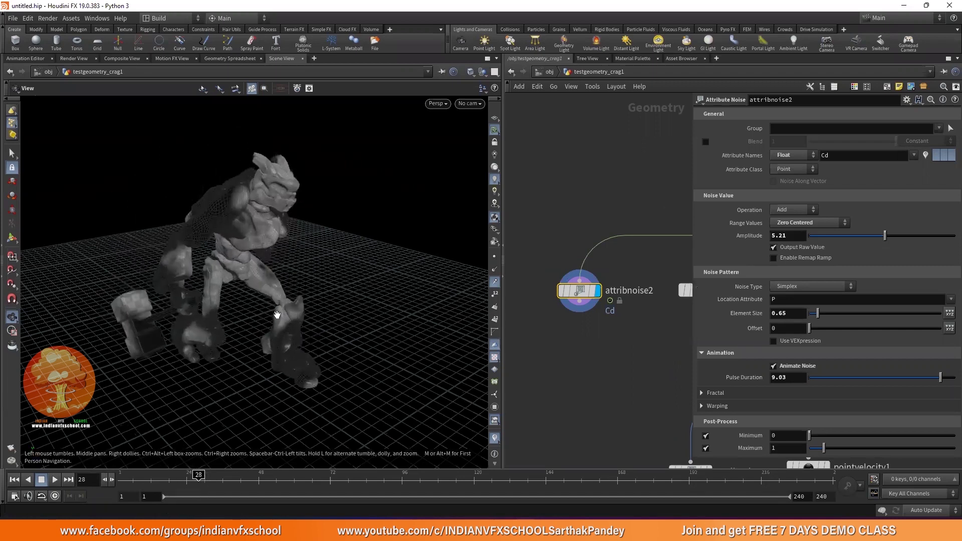
{"action": "left_click_drag", "start_coordinate": [142, 481], "coordinate": [186, 482]}
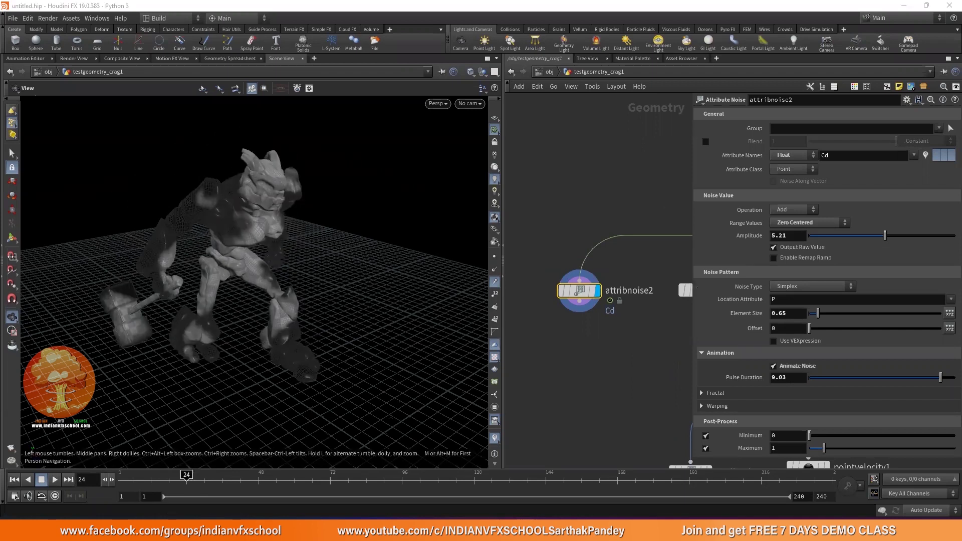
{"action": "left_click_drag", "start_coordinate": [315, 259], "coordinate": [305, 318]}
{"action": "left_click_drag", "start_coordinate": [241, 279], "coordinate": [297, 281]}
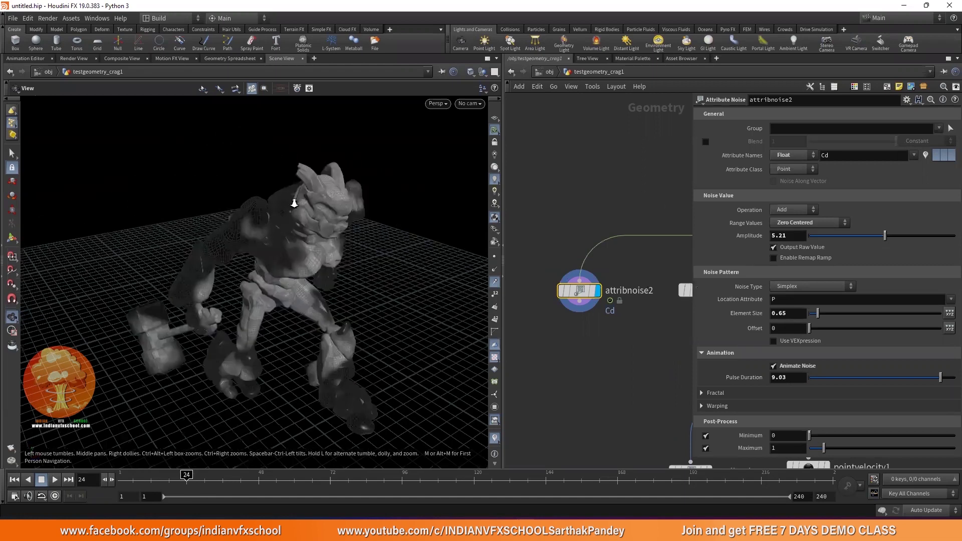
{"action": "right_click_drag", "start_coordinate": [294, 203], "coordinate": [274, 335]}
{"action": "left_click_drag", "start_coordinate": [143, 478], "coordinate": [181, 483]}
Display the pointvelocity2 node and examine its velocity vectors on the character.
{"action": "scroll", "coordinate": [527, 329], "scroll_direction": "down", "scroll_amount": 2}
{"action": "middle_click_drag", "start_coordinate": [671, 298], "coordinate": [612, 302]}
{"action": "scroll", "coordinate": [612, 302], "scroll_direction": "up", "scroll_amount": 4}
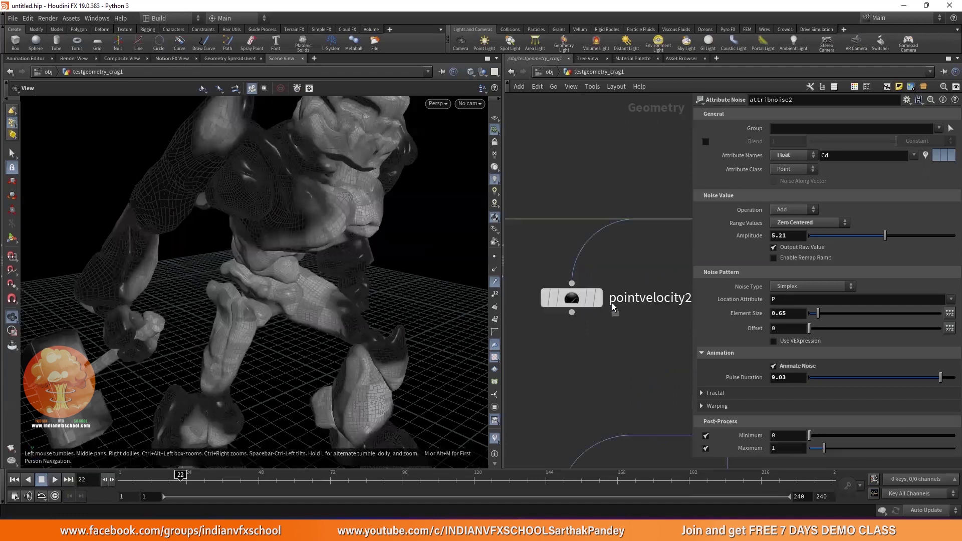
{"action": "left_click", "coordinate": [598, 297]}
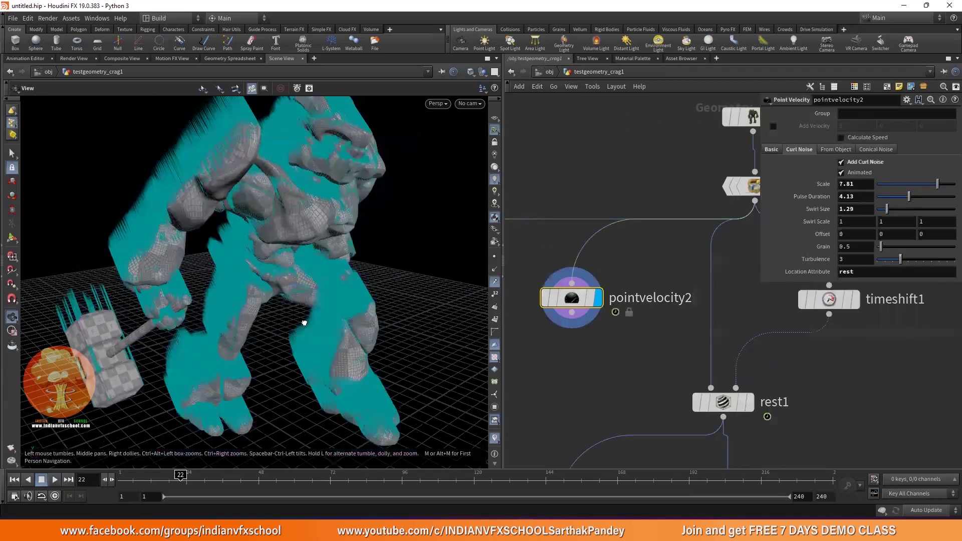
{"action": "left_click_drag", "start_coordinate": [304, 323], "coordinate": [360, 320]}
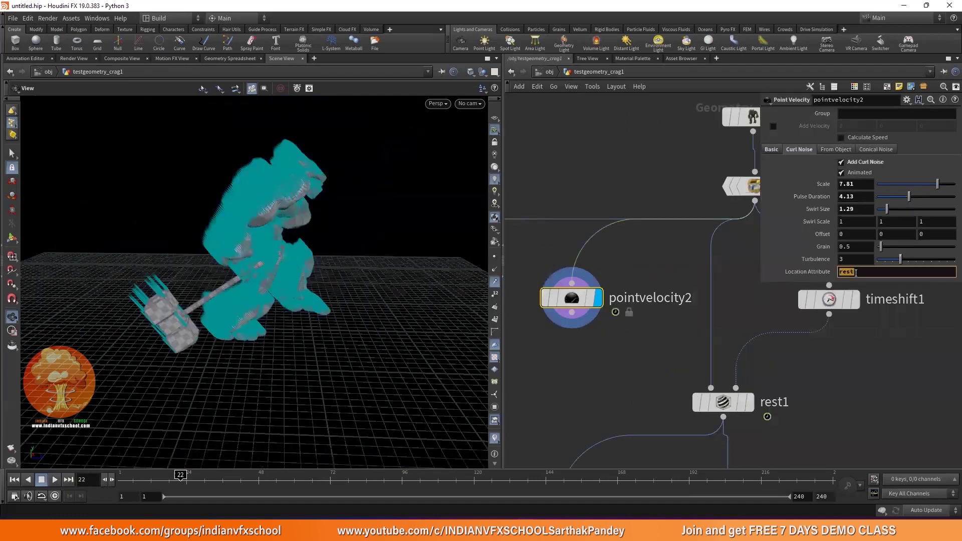
Set pointvelocity2's curl noise location attribute to P, go to frame 10 and turn off Animated.
{"action": "key", "text": "Return"}
{"action": "left_click_drag", "start_coordinate": [165, 473], "coordinate": [144, 479]}
{"action": "left_click", "coordinate": [846, 175]}
Display the attribnoise2 node again to view its P-based color noise.
{"action": "scroll", "coordinate": [634, 323], "scroll_direction": "down", "scroll_amount": 5}
{"action": "middle_click_drag", "start_coordinate": [630, 334], "coordinate": [597, 280]}
{"action": "scroll", "coordinate": [574, 262], "scroll_direction": "up", "scroll_amount": 4}
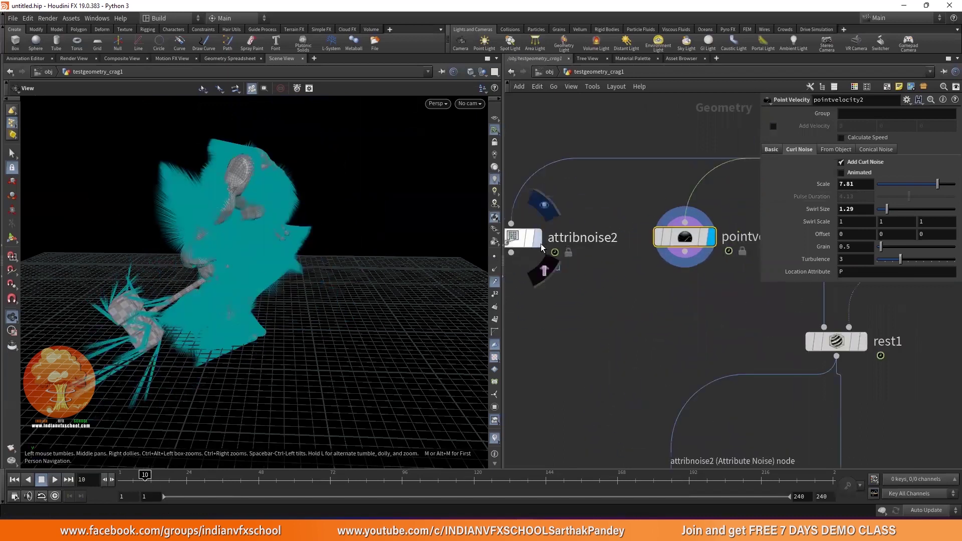
{"action": "left_click", "coordinate": [540, 244]}
Display the attribnoise1 node and scrub to frame 32 to examine its rest-based color noise.
{"action": "scroll", "coordinate": [591, 301], "scroll_direction": "down", "scroll_amount": 3}
{"action": "middle_click_drag", "start_coordinate": [655, 418], "coordinate": [629, 303]}
{"action": "scroll", "coordinate": [629, 302], "scroll_direction": "up", "scroll_amount": 3}
{"action": "left_click", "coordinate": [621, 292]}
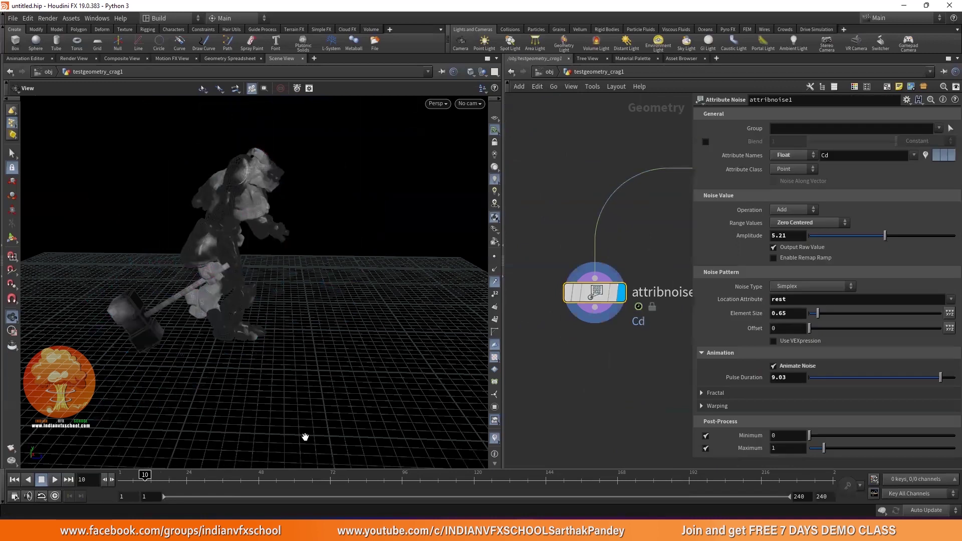
{"action": "left_click_drag", "start_coordinate": [150, 480], "coordinate": [210, 489]}
Display and select the pointvelocity1 node below rest1, and scrub to frame 24 to examine its velocity vectors.
{"action": "scroll", "coordinate": [574, 335], "scroll_direction": "down", "scroll_amount": 4}
{"action": "middle_click_drag", "start_coordinate": [605, 334], "coordinate": [540, 331]}
{"action": "scroll", "coordinate": [613, 301], "scroll_direction": "up", "scroll_amount": 5}
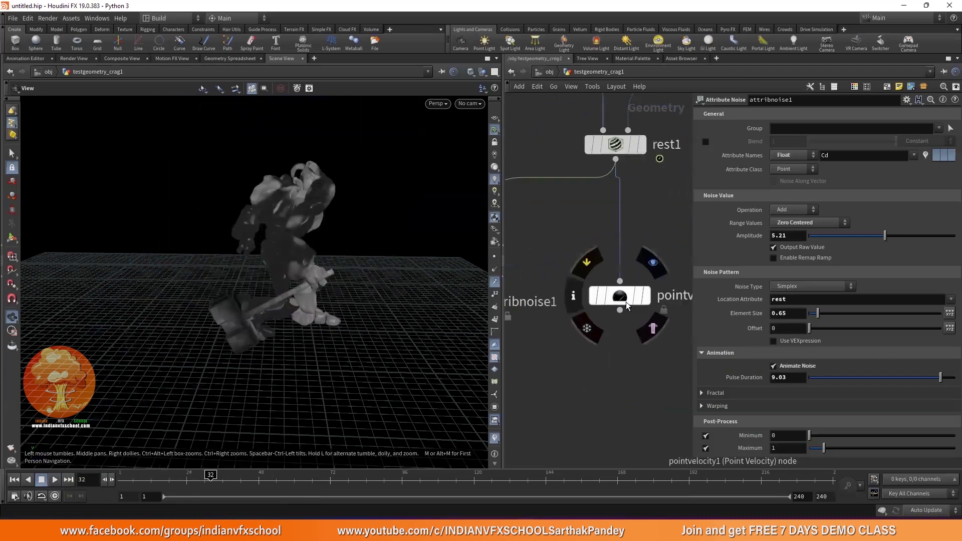
{"action": "left_click", "coordinate": [649, 298]}
{"action": "left_click", "coordinate": [592, 303]}
{"action": "left_click_drag", "start_coordinate": [155, 485], "coordinate": [188, 488]}
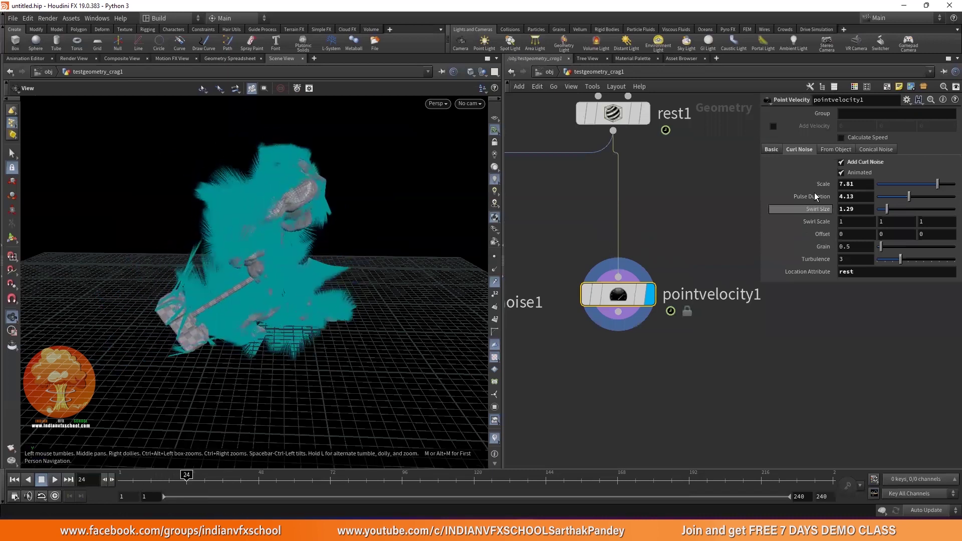
Turn off Animated for pointvelocity1's curl noise and scrub to frame 54 to check the velocities.
{"action": "left_click", "coordinate": [842, 172]}
{"action": "left_click_drag", "start_coordinate": [210, 490], "coordinate": [278, 487]}
{"action": "left_click_drag", "start_coordinate": [307, 300], "coordinate": [263, 287]}
{"action": "left_click_drag", "start_coordinate": [123, 288], "coordinate": [319, 291]}
{"action": "left_click_drag", "start_coordinate": [471, 262], "coordinate": [521, 240]}
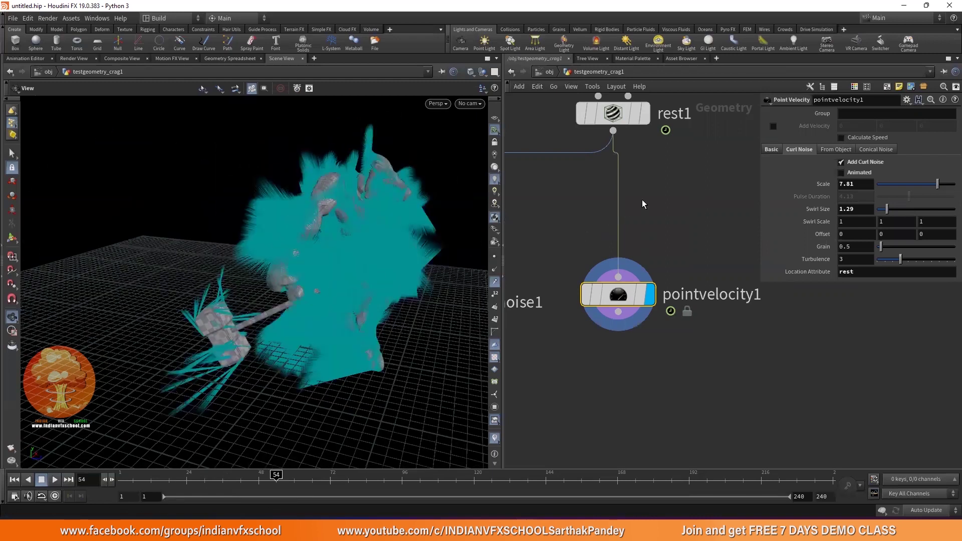
{"action": "scroll", "coordinate": [649, 204], "scroll_direction": "down", "scroll_amount": 5}
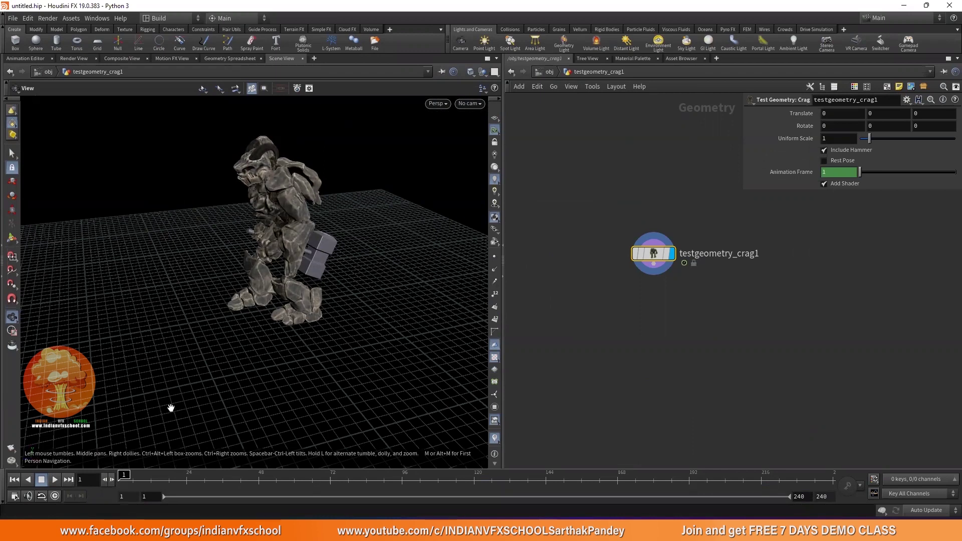
Connect an Unpack node to the output of testgeometry_crag1, align it underneath and display it.
{"action": "left_click_drag", "start_coordinate": [123, 474], "coordinate": [103, 464]}
{"action": "left_click_drag", "start_coordinate": [362, 326], "coordinate": [363, 321]}
{"action": "scroll", "coordinate": [363, 321], "scroll_direction": "down", "scroll_amount": 1}
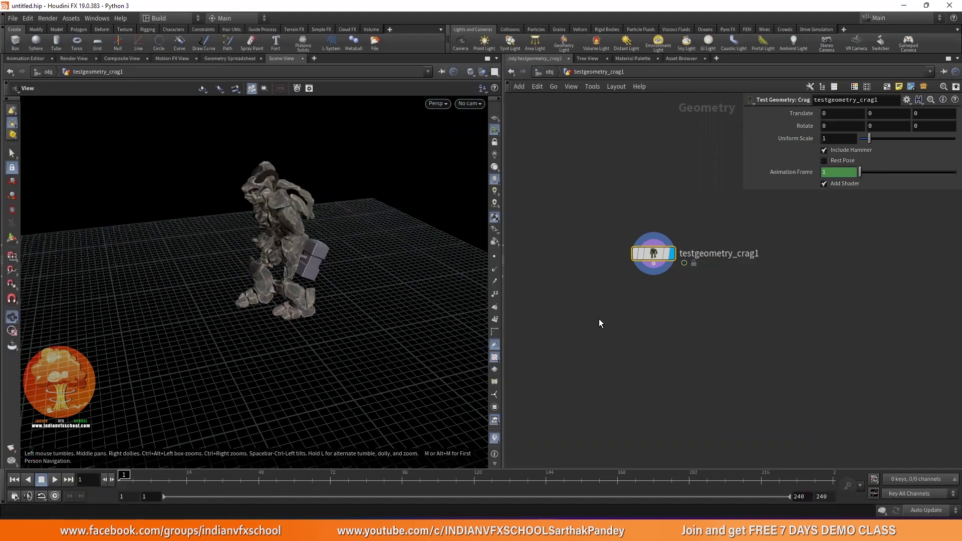
{"action": "middle_click_drag", "start_coordinate": [647, 283], "coordinate": [615, 196]}
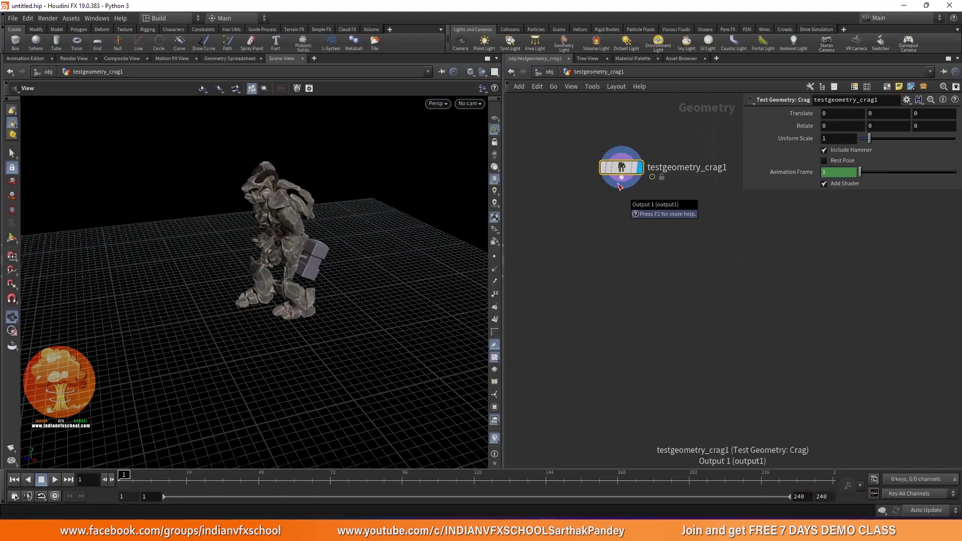
{"action": "left_click_drag", "start_coordinate": [621, 185], "coordinate": [569, 198]}
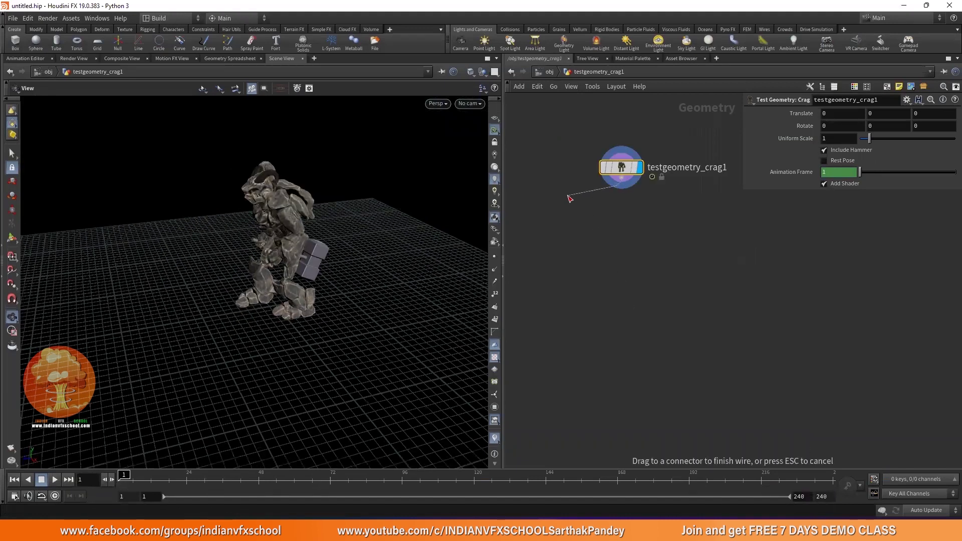
{"action": "left_click", "coordinate": [568, 196]}
{"action": "type", "text": "UNP"}
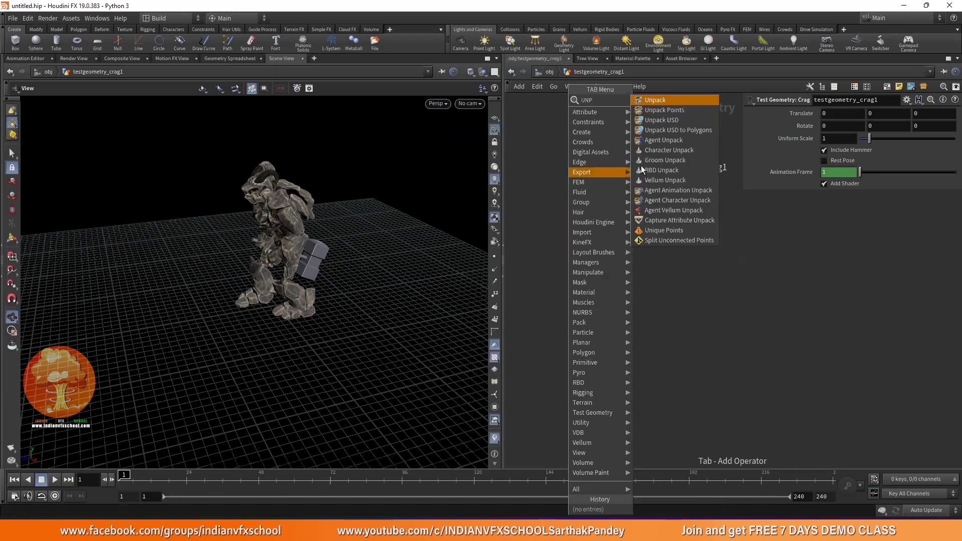
{"action": "left_click", "coordinate": [698, 100]}
{"action": "left_click_drag", "start_coordinate": [572, 209], "coordinate": [620, 214]}
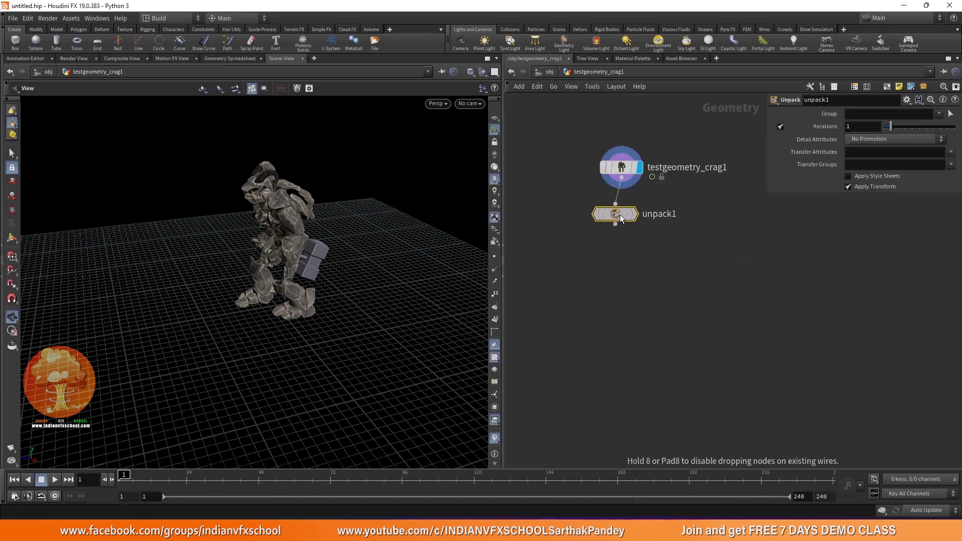
{"action": "left_click", "coordinate": [641, 215]}
Display testgeometry_crag1 and examine its packed pieces in the viewport with the Select tool.
{"action": "left_click_drag", "start_coordinate": [405, 290], "coordinate": [445, 278]}
{"action": "left_click_drag", "start_coordinate": [323, 296], "coordinate": [304, 265]}
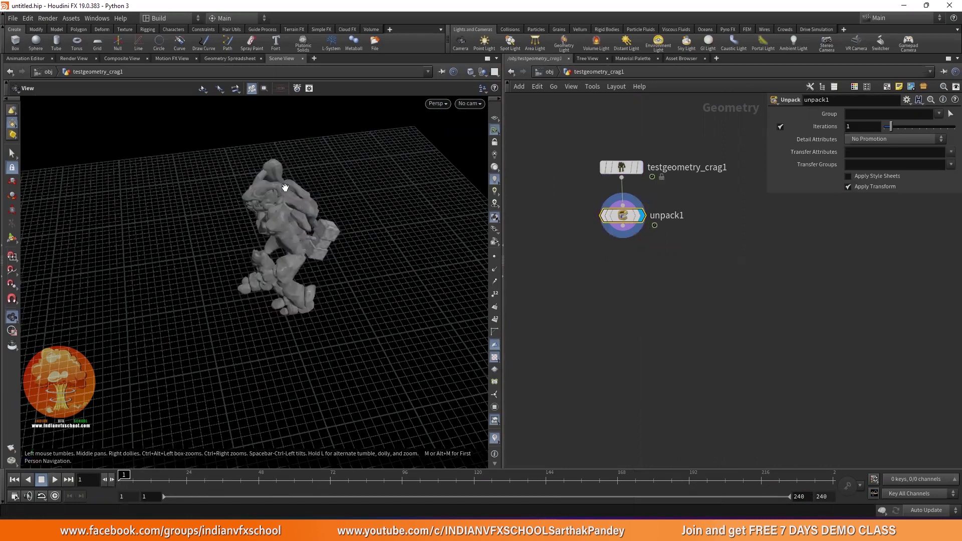
{"action": "left_click_drag", "start_coordinate": [285, 187], "coordinate": [296, 153]}
{"action": "left_click", "coordinate": [639, 168]}
{"action": "middle_click_drag", "start_coordinate": [242, 221], "coordinate": [256, 284]}
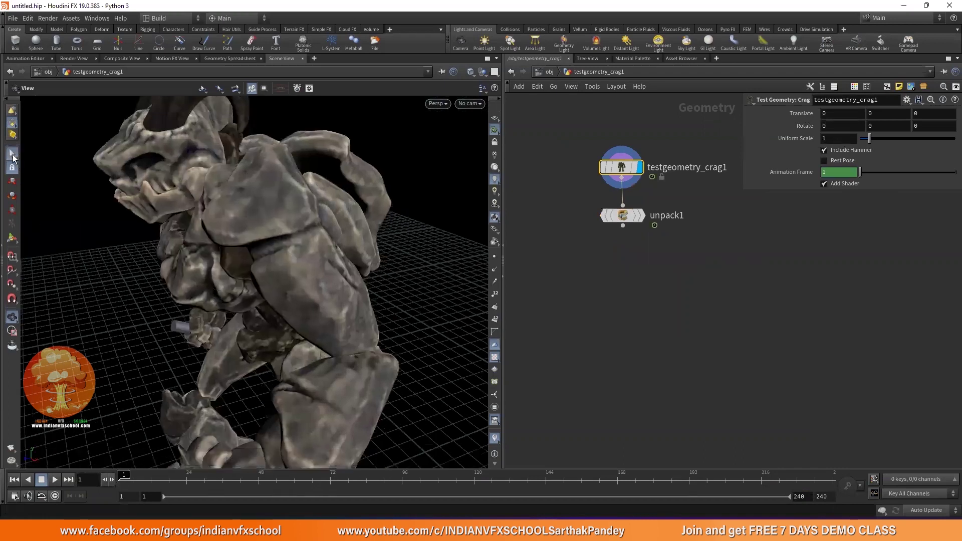
{"action": "left_click", "coordinate": [13, 155]}
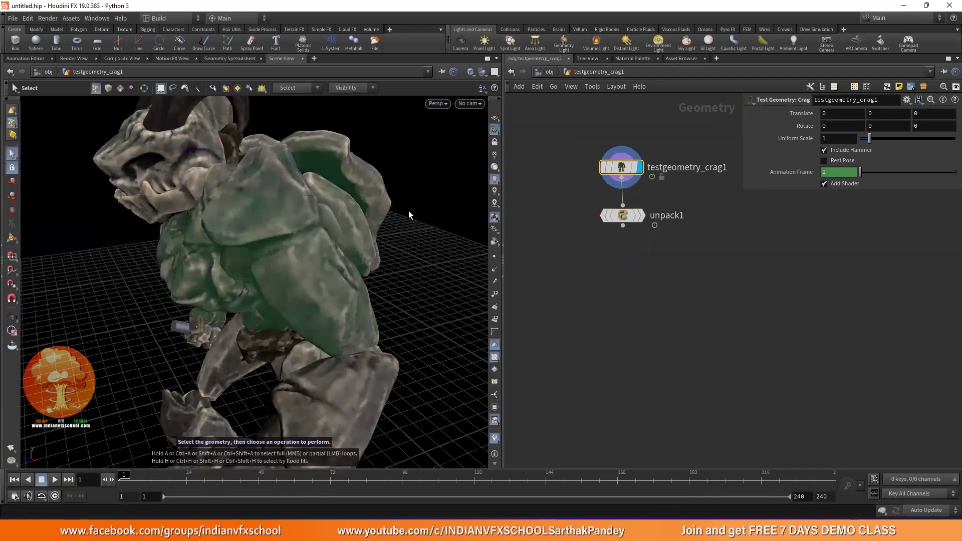
{"action": "right_click_drag", "start_coordinate": [380, 326], "coordinate": [330, 240], "text": "alt"}
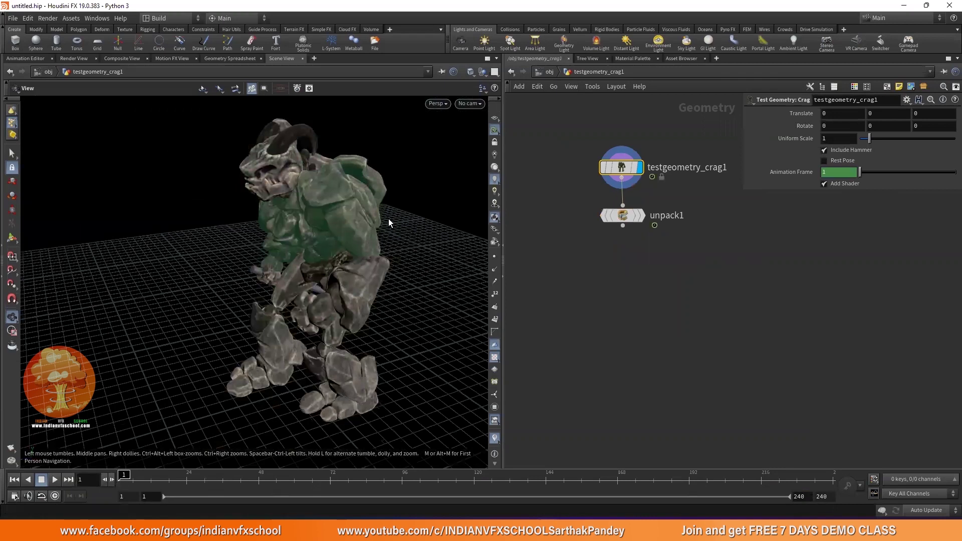
{"action": "middle_click_drag", "start_coordinate": [389, 219], "coordinate": [354, 182], "text": "alt"}
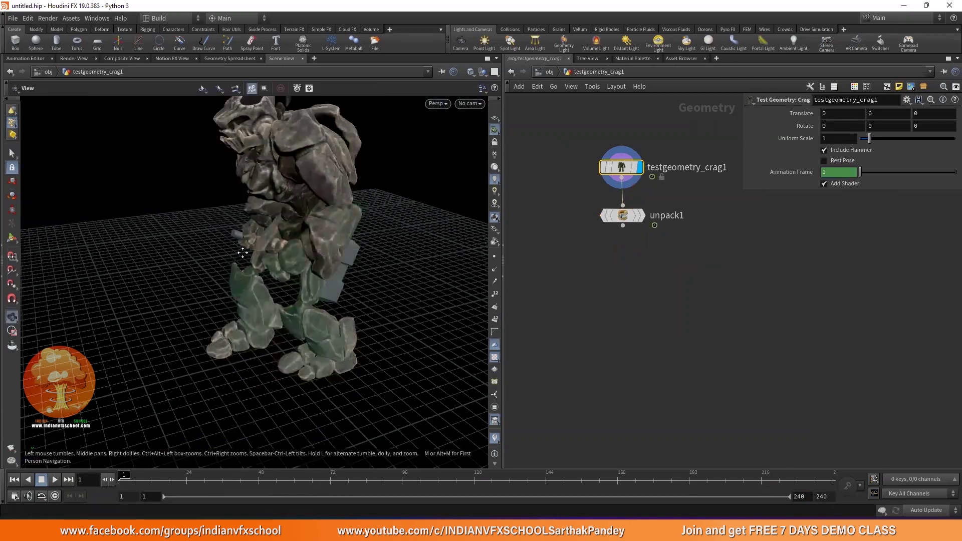
{"action": "middle_click_drag", "start_coordinate": [243, 253], "coordinate": [243, 291], "text": "alt"}
{"action": "left_click", "coordinate": [12, 240]}
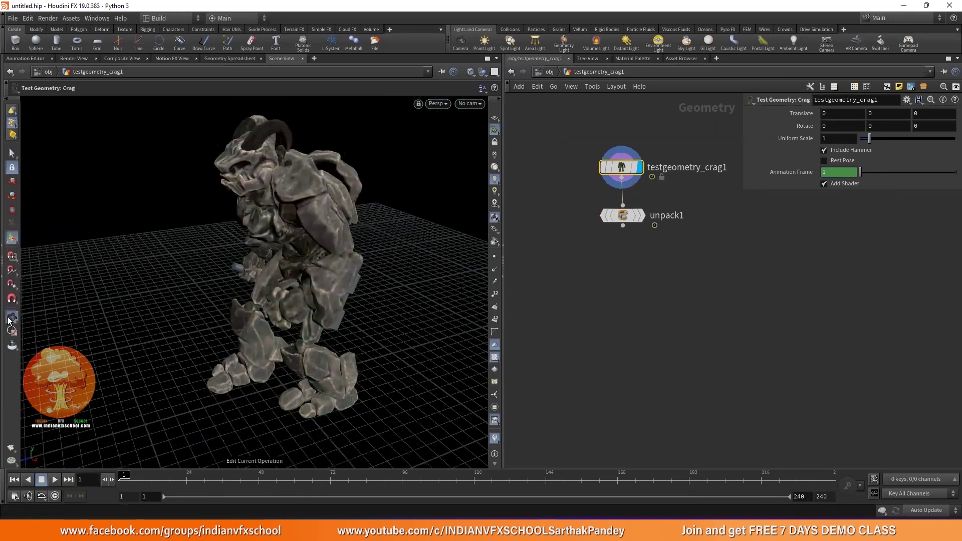
{"action": "left_click", "coordinate": [9, 317]}
Display unpack1 and box-select regions of the character's body to examine its individual points.
{"action": "left_click", "coordinate": [641, 215]}
{"action": "left_click", "coordinate": [626, 216]}
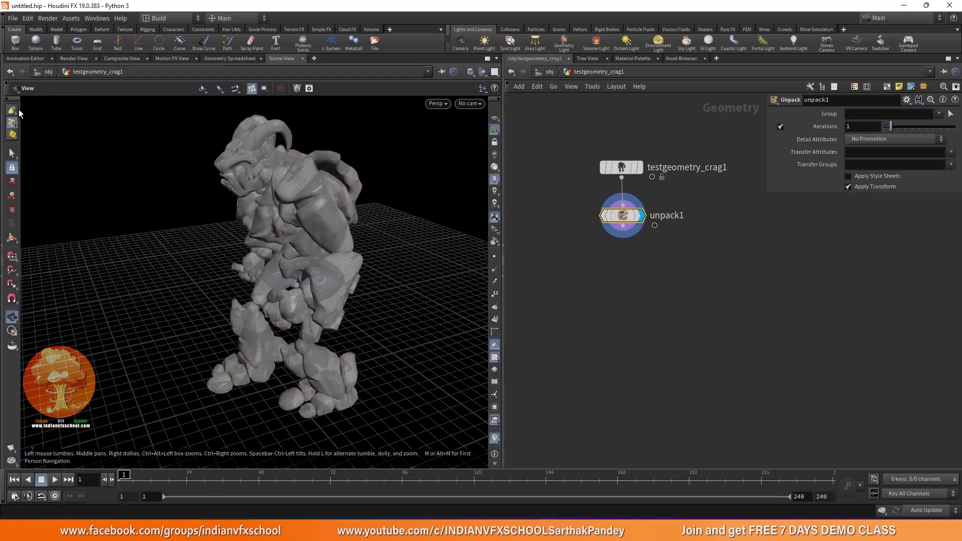
{"action": "left_click", "coordinate": [12, 154]}
{"action": "left_click_drag", "start_coordinate": [346, 170], "coordinate": [218, 261]}
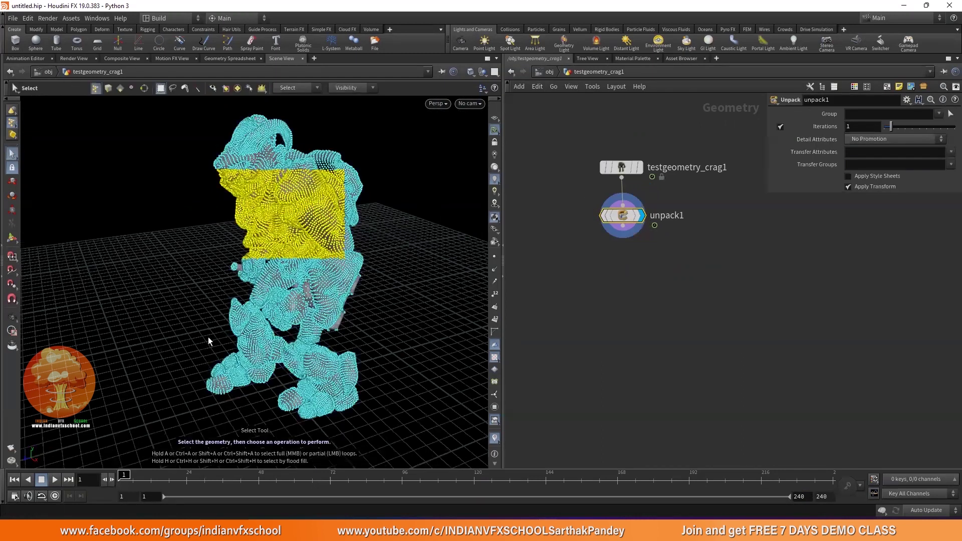
{"action": "left_click_drag", "start_coordinate": [339, 250], "coordinate": [224, 342]}
{"action": "left_click_drag", "start_coordinate": [51, 273], "coordinate": [367, 173]}
{"action": "key", "text": "Return"}
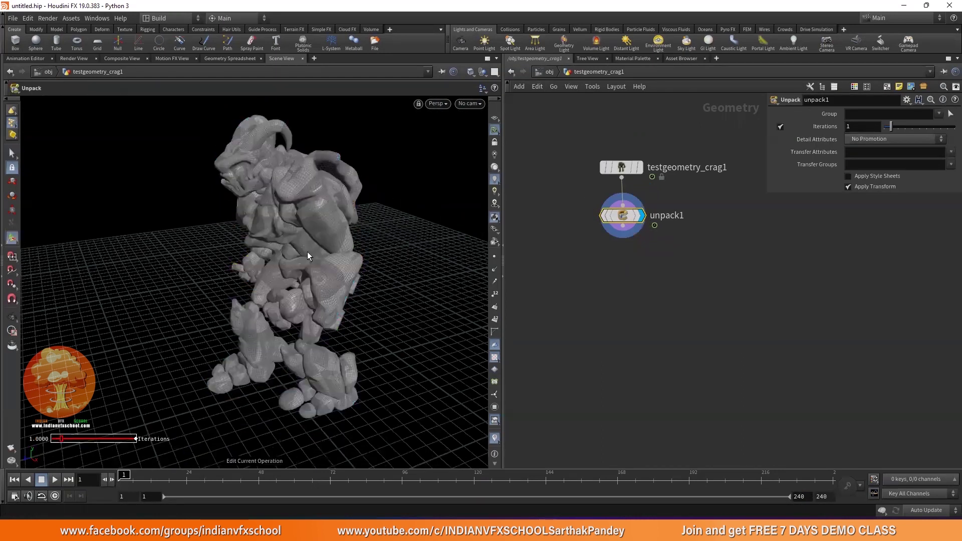
{"action": "key", "text": "Escape"}
Examine the unpacked character's geometry from several angles and distances.
{"action": "mouse_move", "coordinate": [266, 239]}
{"action": "left_mouse_down"}
{"action": "mouse_move", "coordinate": [388, 236]}
{"action": "mouse_move", "coordinate": [273, 254]}
{"action": "left_mouse_up"}
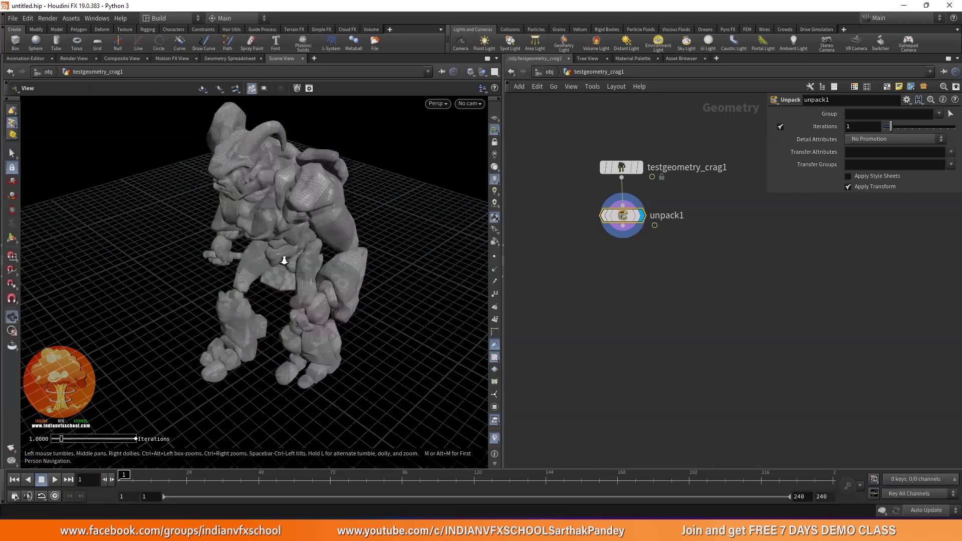
{"action": "right_click_drag", "start_coordinate": [284, 261], "coordinate": [300, 246]}
{"action": "left_click_drag", "start_coordinate": [299, 246], "coordinate": [276, 246]}
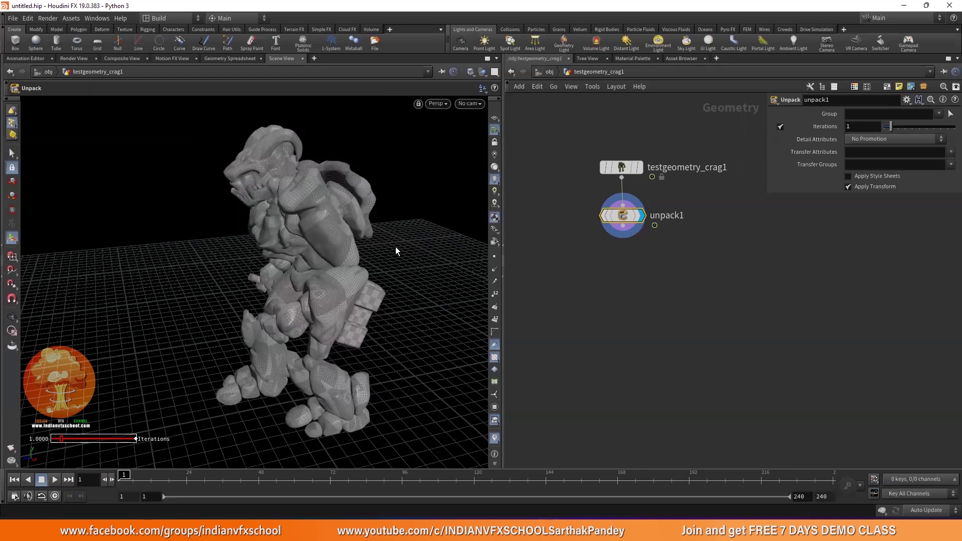
{"action": "right_click_drag", "start_coordinate": [405, 247], "coordinate": [356, 289], "text": "alt"}
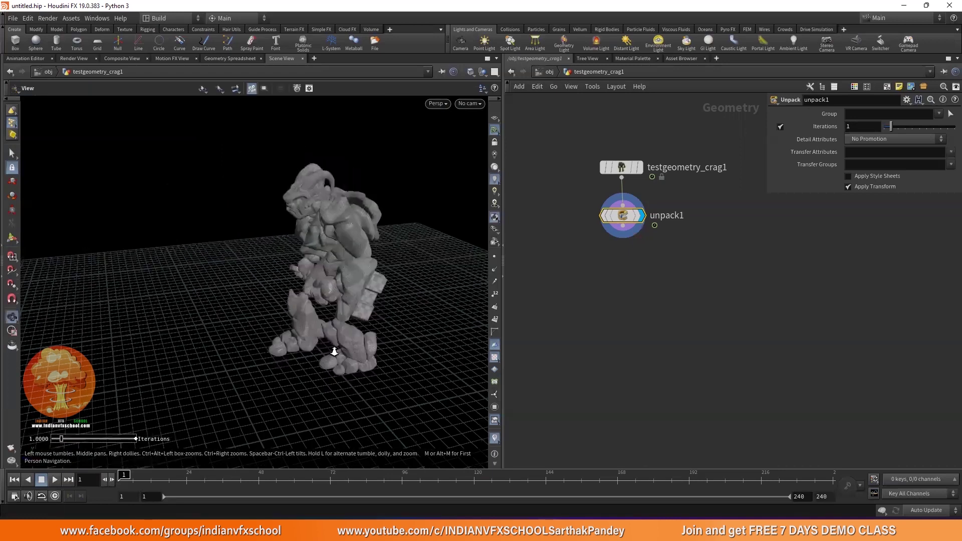
{"action": "right_click_drag", "start_coordinate": [334, 351], "coordinate": [393, 307]}
{"action": "middle_click_drag", "start_coordinate": [393, 307], "coordinate": [407, 298]}
{"action": "left_click_drag", "start_coordinate": [419, 322], "coordinate": [433, 290]}
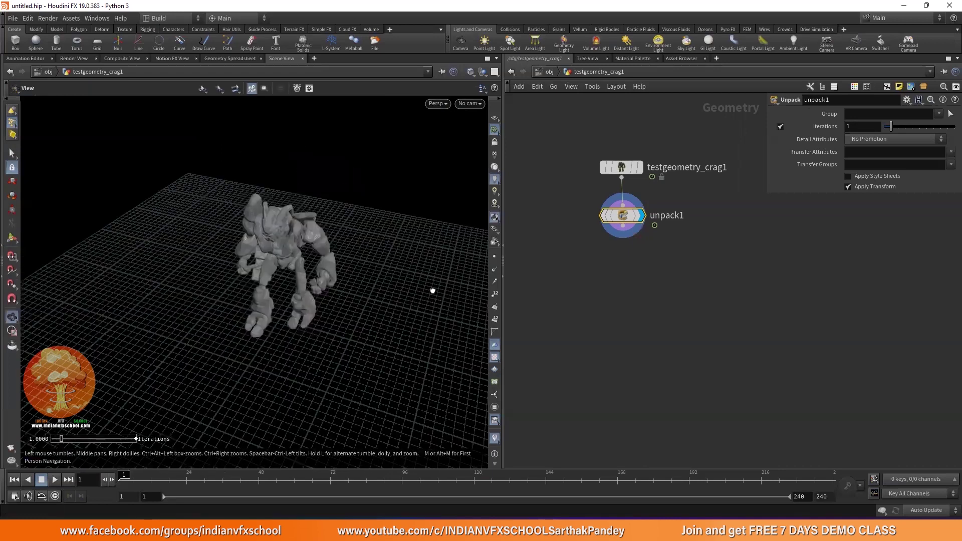
{"action": "left_click_drag", "start_coordinate": [368, 293], "coordinate": [358, 178]}
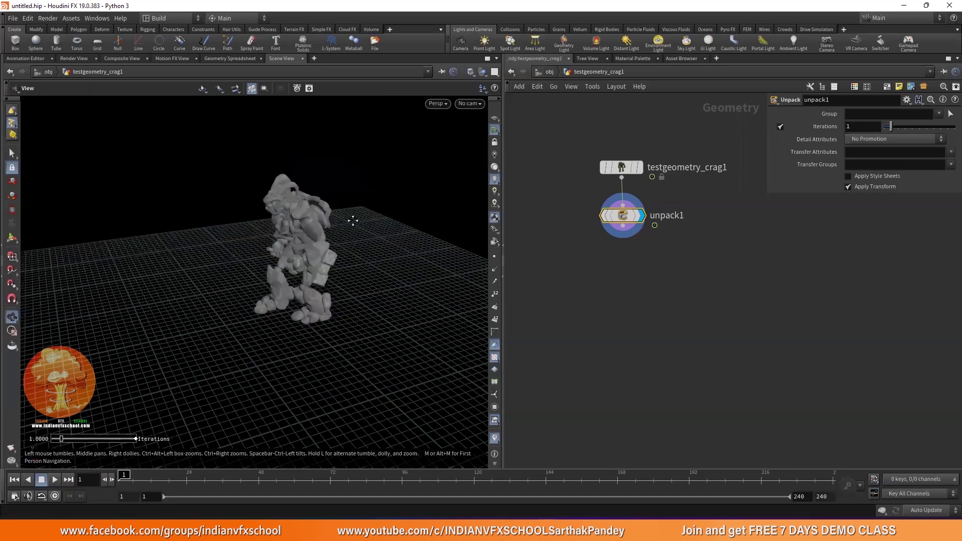
{"action": "right_click_drag", "start_coordinate": [353, 220], "coordinate": [356, 233]}
{"action": "middle_click_drag", "start_coordinate": [366, 277], "coordinate": [354, 270]}
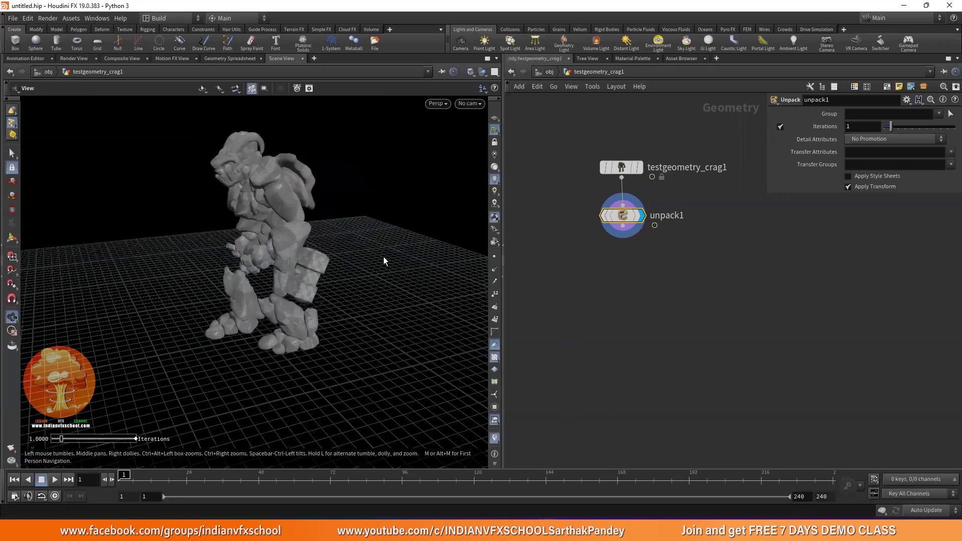
{"action": "left_click_drag", "start_coordinate": [384, 256], "coordinate": [361, 238], "text": "alt"}
{"action": "right_click_drag", "start_coordinate": [360, 238], "coordinate": [354, 271], "text": "alt"}
{"action": "left_click_drag", "start_coordinate": [355, 270], "coordinate": [348, 310], "text": "alt"}
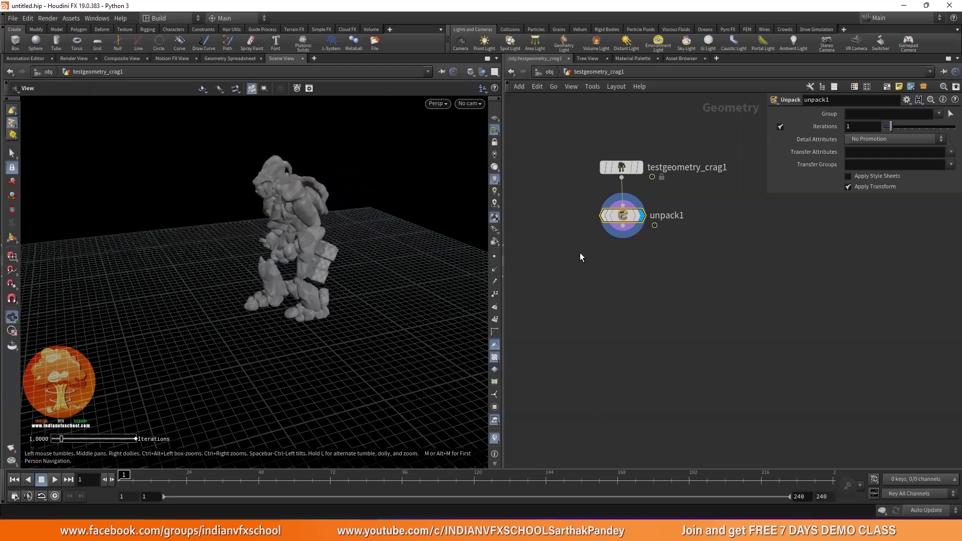
Connect an Attribute Noise node to unpack1's output, placing it below and to the side of unpack1.
{"action": "left_click", "coordinate": [620, 206]}
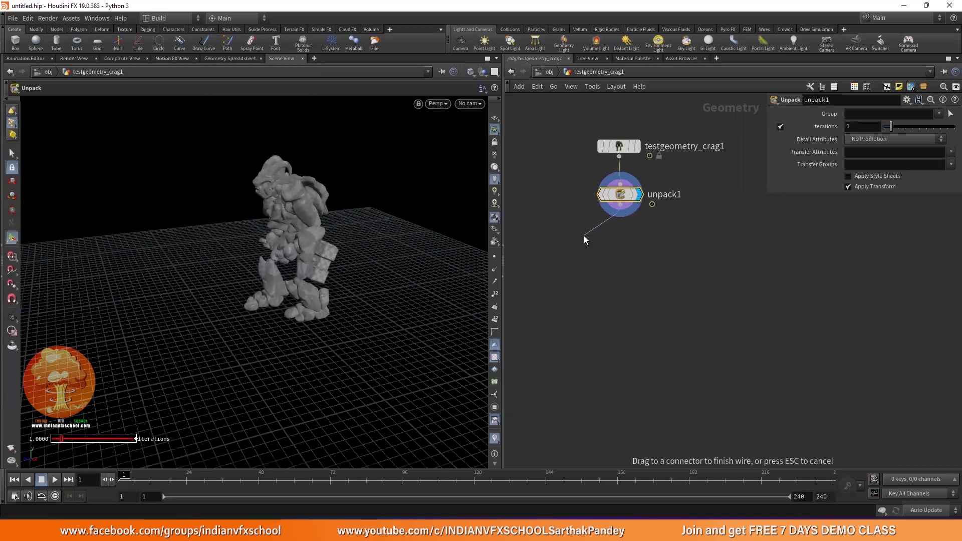
{"action": "key", "text": "Tab"}
{"action": "type", "text": "attrn"}
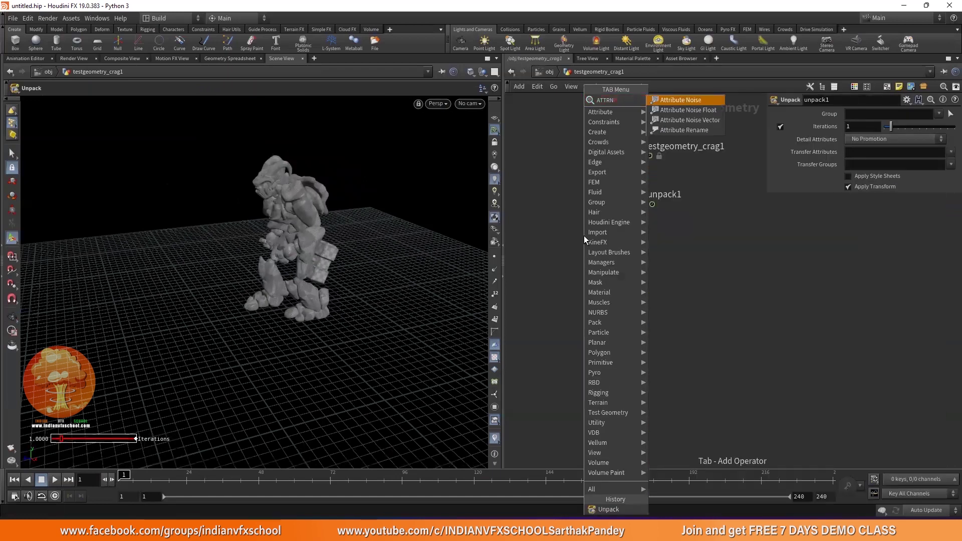
{"action": "left_click", "coordinate": [696, 101]}
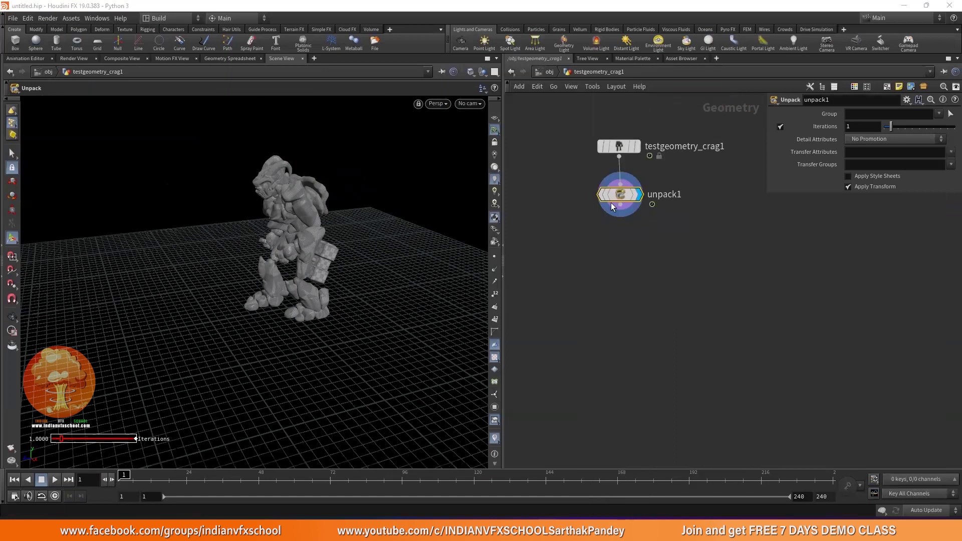
{"action": "left_click", "coordinate": [583, 239]}
{"action": "left_click_drag", "start_coordinate": [582, 239], "coordinate": [546, 249]}
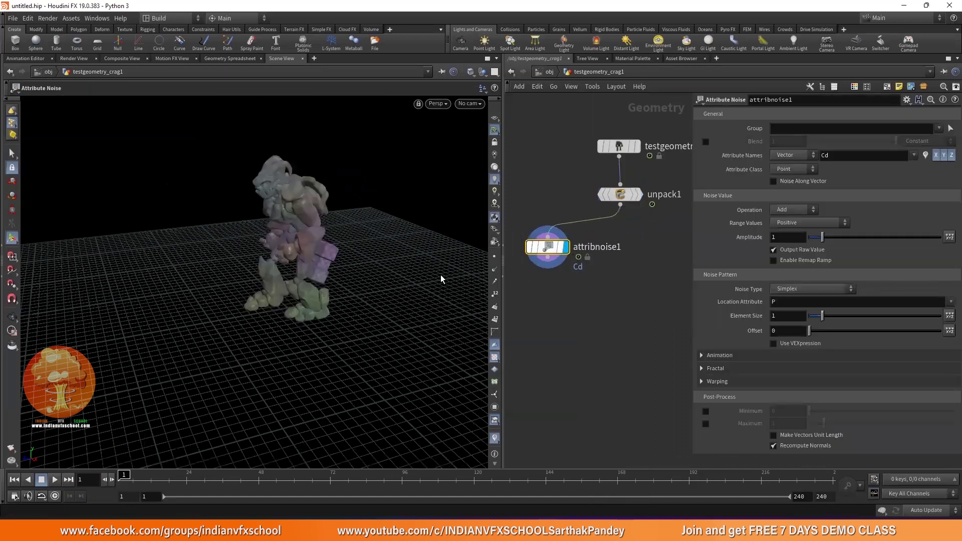
Set attribnoise1's range values to Zero Centered with an amplitude of 2.63 and scrub the animation to frame 30.
{"action": "left_click", "coordinate": [793, 223]}
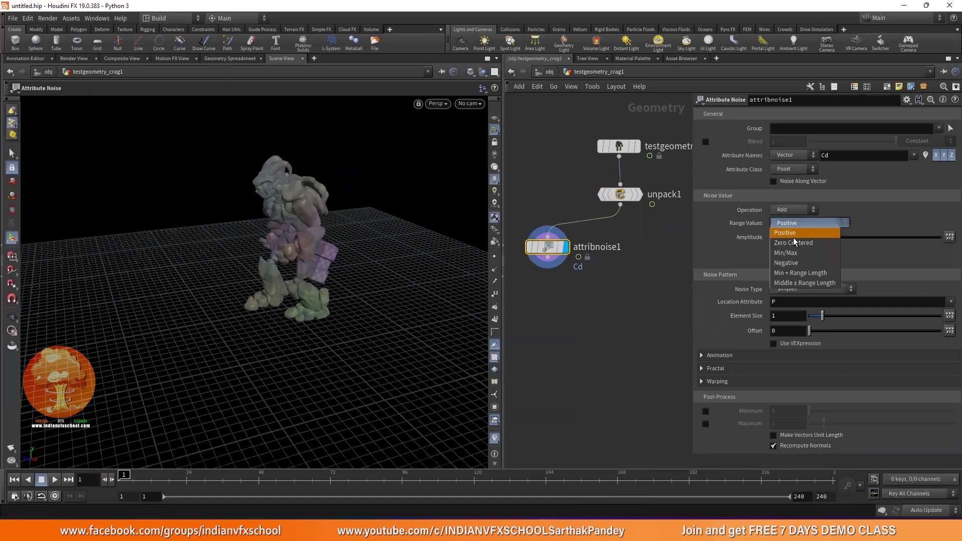
{"action": "left_click", "coordinate": [791, 242]}
{"action": "left_click_drag", "start_coordinate": [822, 236], "coordinate": [843, 239]}
{"action": "left_click_drag", "start_coordinate": [126, 474], "coordinate": [204, 476]}
Change the type of the Cd noise attribute to Float and return to frame 1.
{"action": "left_click", "coordinate": [785, 157]}
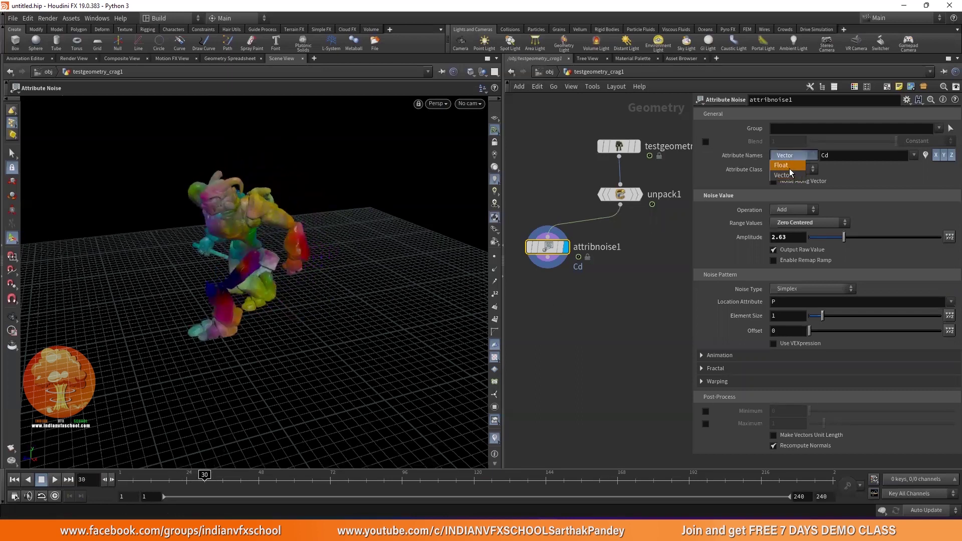
{"action": "left_click", "coordinate": [788, 163]}
{"action": "left_click", "coordinate": [127, 477]}
{"action": "mouse_move", "coordinate": [126, 477]}
{"action": "left_mouse_down"}
{"action": "mouse_move", "coordinate": [276, 477]}
{"action": "mouse_move", "coordinate": [97, 480]}
{"action": "left_mouse_up"}
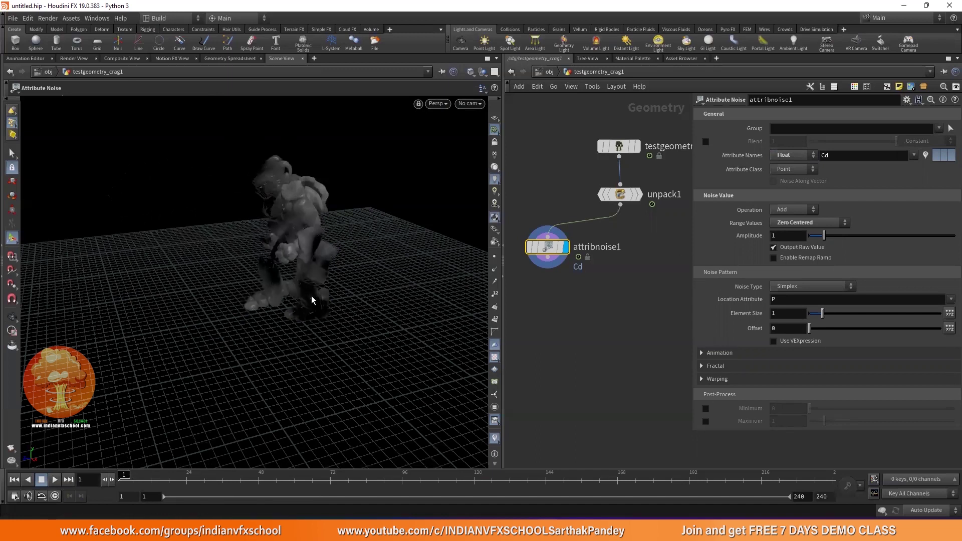
Examine the grayscale noise on the character's body and legs from several angles and distances.
{"action": "right_click_drag", "start_coordinate": [319, 261], "coordinate": [303, 213], "text": "alt"}
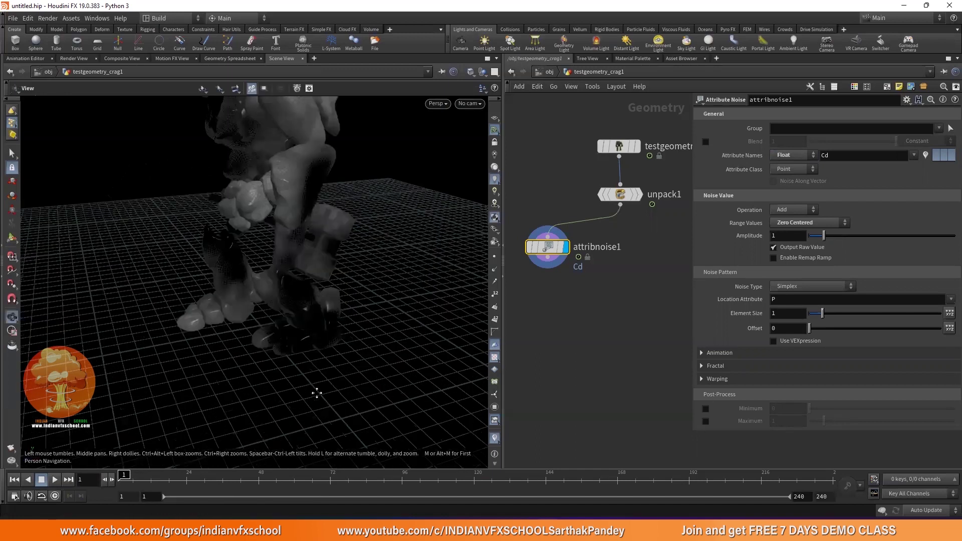
{"action": "scroll", "coordinate": [316, 389], "scroll_direction": "down", "scroll_amount": 4}
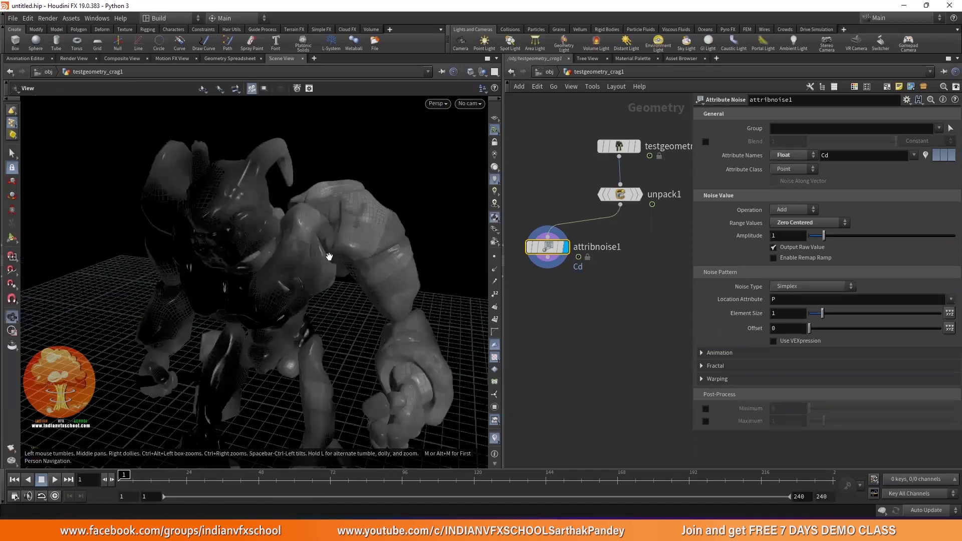
{"action": "right_click_drag", "start_coordinate": [338, 179], "coordinate": [296, 207], "text": "alt"}
{"action": "right_click_drag", "start_coordinate": [306, 354], "coordinate": [211, 270], "text": "alt"}
{"action": "scroll", "coordinate": [342, 219], "scroll_direction": "up", "scroll_amount": 5}
{"action": "left_click_drag", "start_coordinate": [211, 270], "coordinate": [272, 321], "text": "alt"}
{"action": "left_click_drag", "start_coordinate": [329, 297], "coordinate": [288, 150], "text": "alt"}
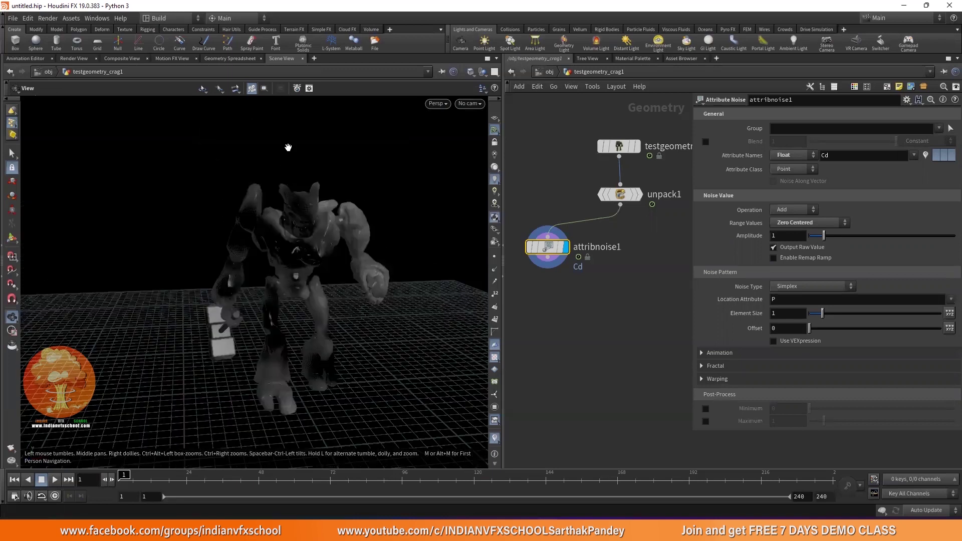
{"action": "right_click_drag", "start_coordinate": [287, 151], "coordinate": [265, 224], "text": "alt"}
{"action": "left_click_drag", "start_coordinate": [266, 223], "coordinate": [294, 248], "text": "alt"}
{"action": "right_click_drag", "start_coordinate": [294, 249], "coordinate": [236, 243], "text": "alt"}
{"action": "left_click_drag", "start_coordinate": [235, 243], "coordinate": [198, 266], "text": "alt"}
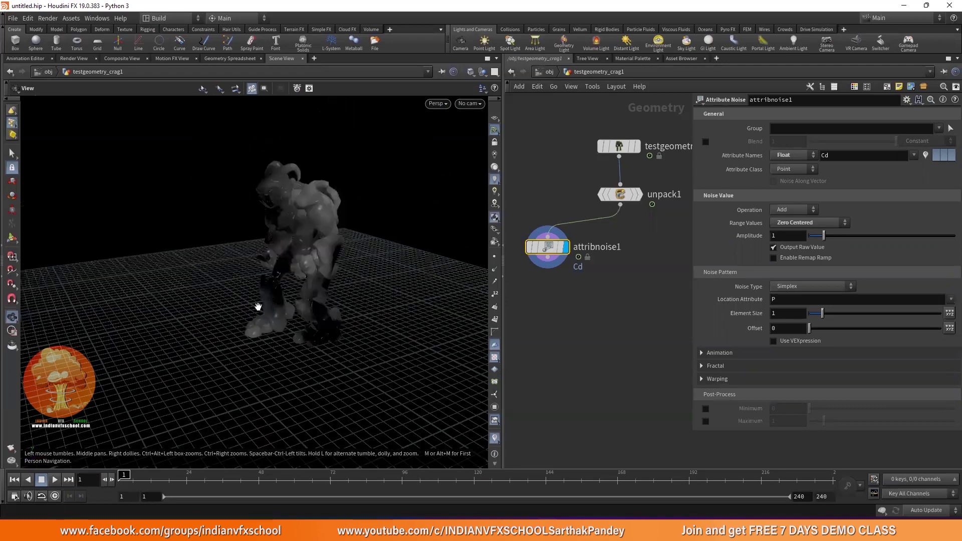
{"action": "left_click_drag", "start_coordinate": [277, 277], "coordinate": [257, 281], "text": "alt"}
Scrub the animation forward and back to frame 1, examining how the noise behaves on the moving character from different sides.
{"action": "left_click_drag", "start_coordinate": [124, 474], "coordinate": [229, 475]}
{"action": "key", "text": "Escape"}
{"action": "left_click_drag", "start_coordinate": [203, 296], "coordinate": [288, 297], "text": "alt"}
{"action": "mouse_move", "coordinate": [132, 477]}
{"action": "left_mouse_down"}
{"action": "mouse_move", "coordinate": [181, 474]}
{"action": "mouse_move", "coordinate": [122, 474]}
{"action": "left_mouse_up"}
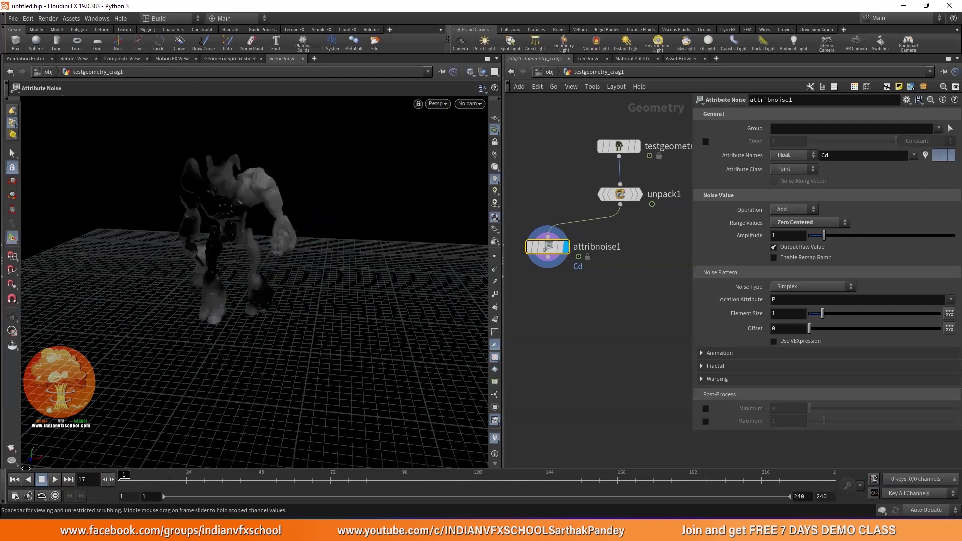
{"action": "left_click_drag", "start_coordinate": [383, 279], "coordinate": [260, 283], "text": "alt"}
Branch a Point Velocity node off unpack1's output, placing it beside attribnoise1.
{"action": "scroll", "coordinate": [601, 270], "scroll_direction": "down", "scroll_amount": 1}
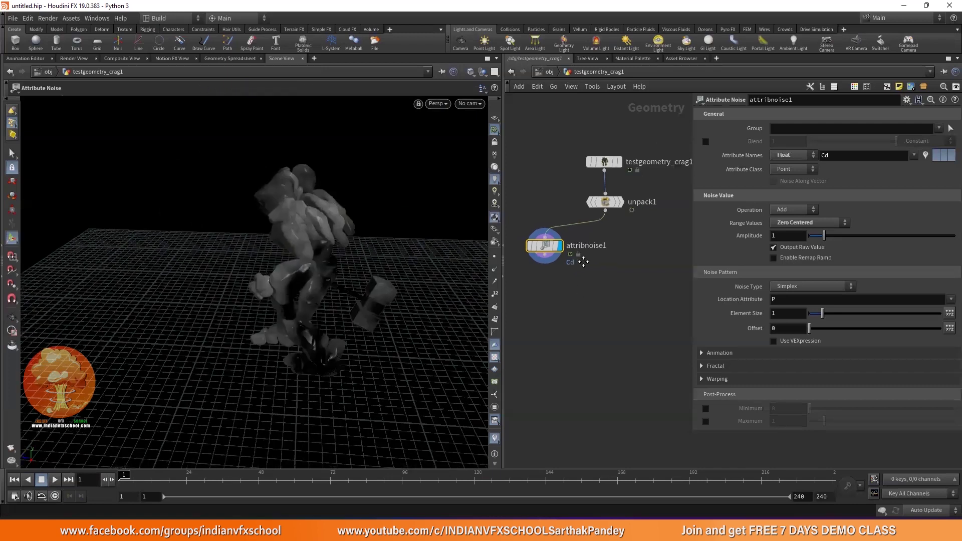
{"action": "scroll", "coordinate": [588, 200], "scroll_direction": "up", "scroll_amount": 1}
{"action": "left_click_drag", "start_coordinate": [590, 195], "coordinate": [646, 250]}
{"action": "left_click", "coordinate": [645, 247]}
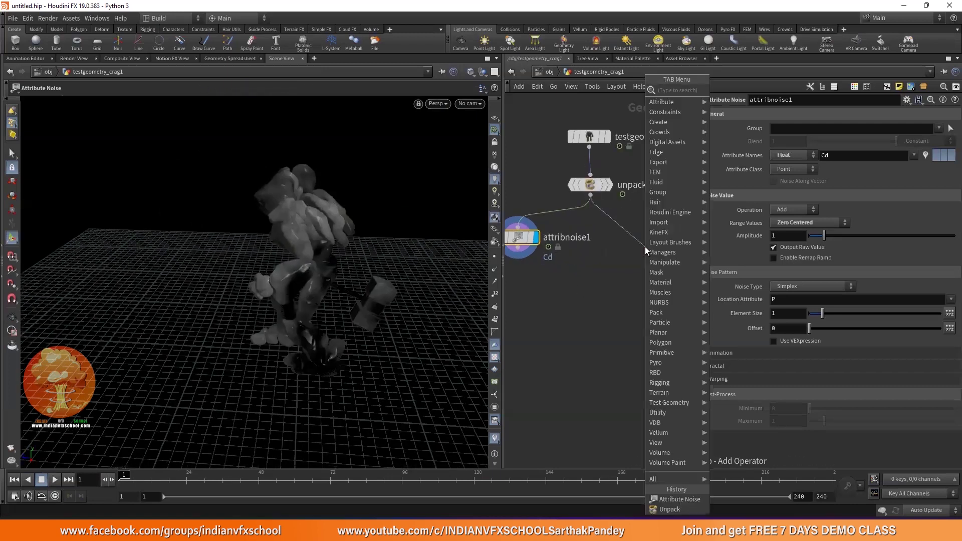
{"action": "type", "text": "point vel"}
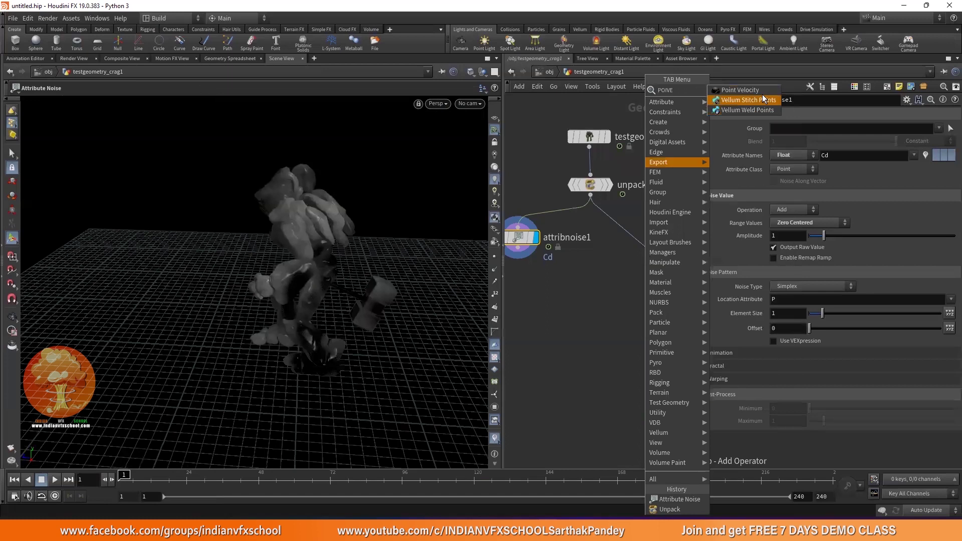
{"action": "left_click", "coordinate": [745, 87]}
{"action": "left_click", "coordinate": [662, 246]}
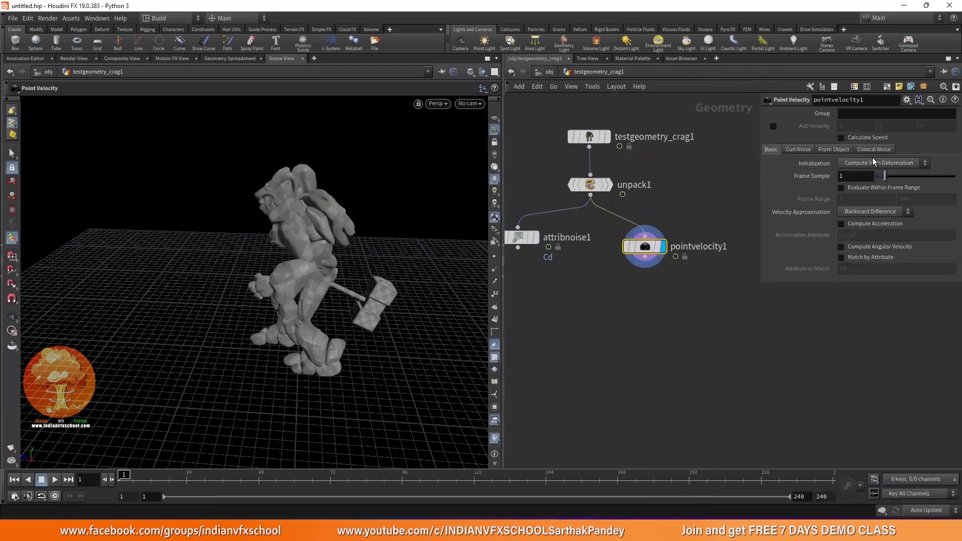
Enable curl noise on pointvelocity1 with a scale of 3.55 and change the velocity initialization to Set to Value.
{"action": "left_click", "coordinate": [792, 150]}
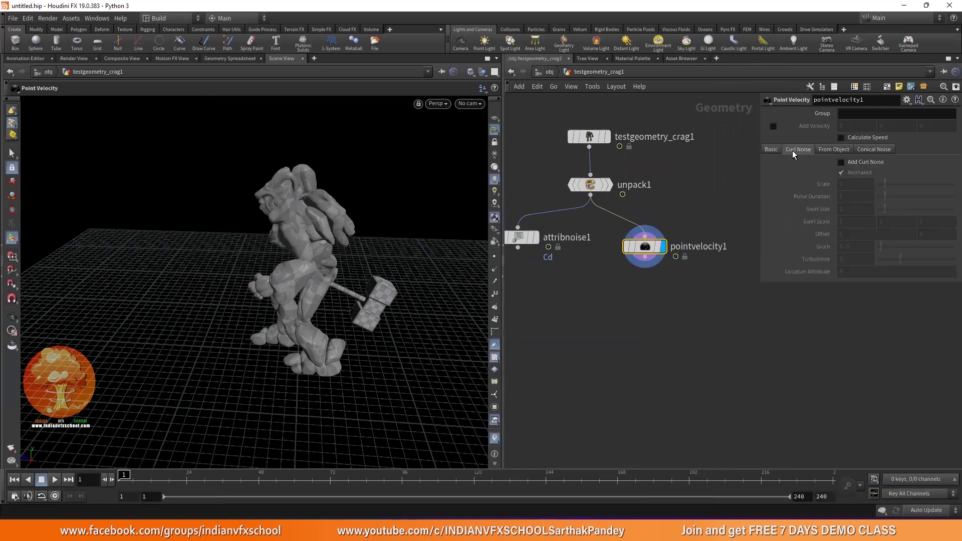
{"action": "left_click", "coordinate": [861, 162]}
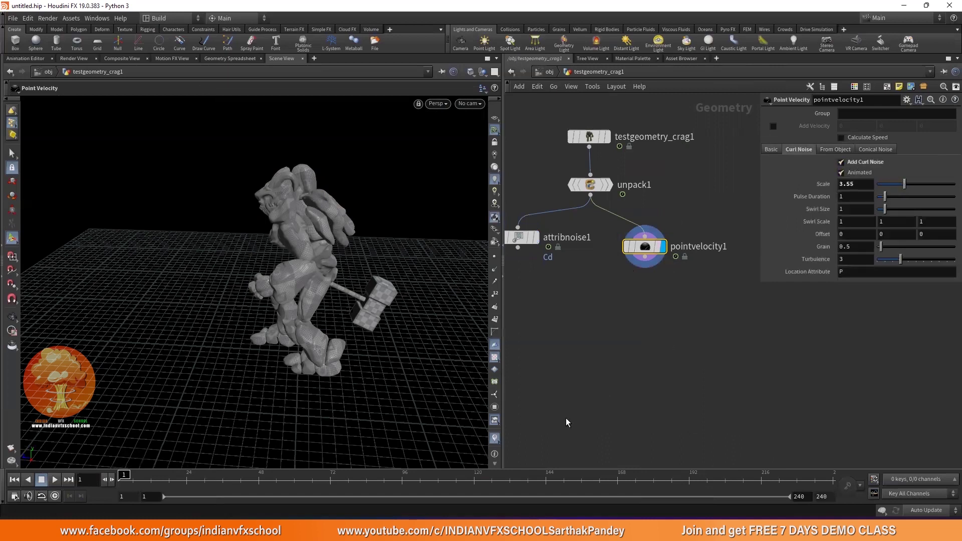
{"action": "left_click", "coordinate": [770, 150]}
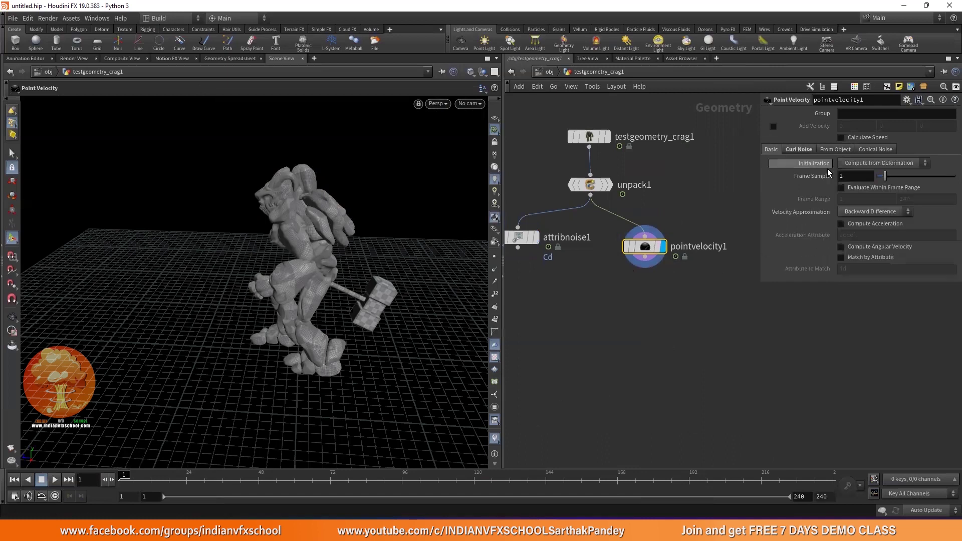
{"action": "left_click", "coordinate": [881, 163]}
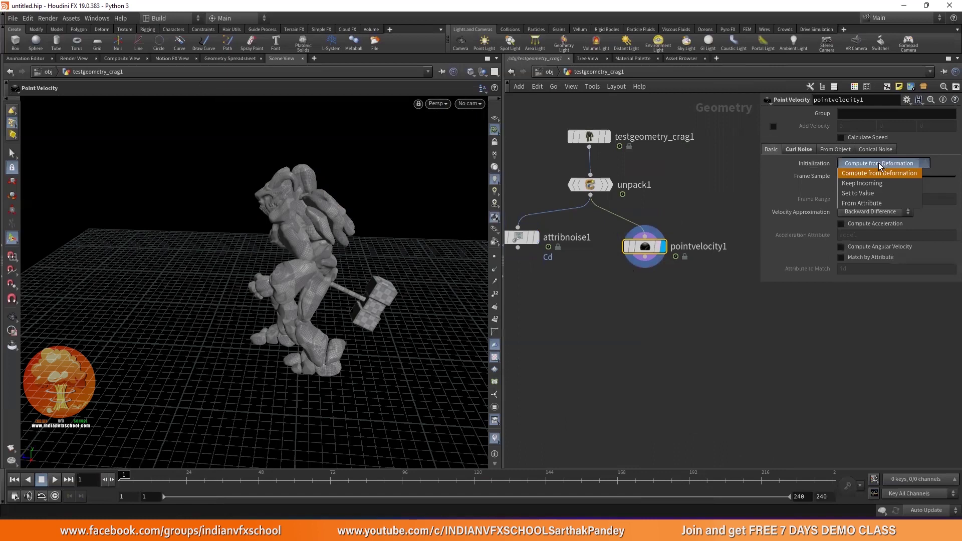
{"action": "left_click", "coordinate": [857, 193]}
{"action": "left_click", "coordinate": [797, 149]}
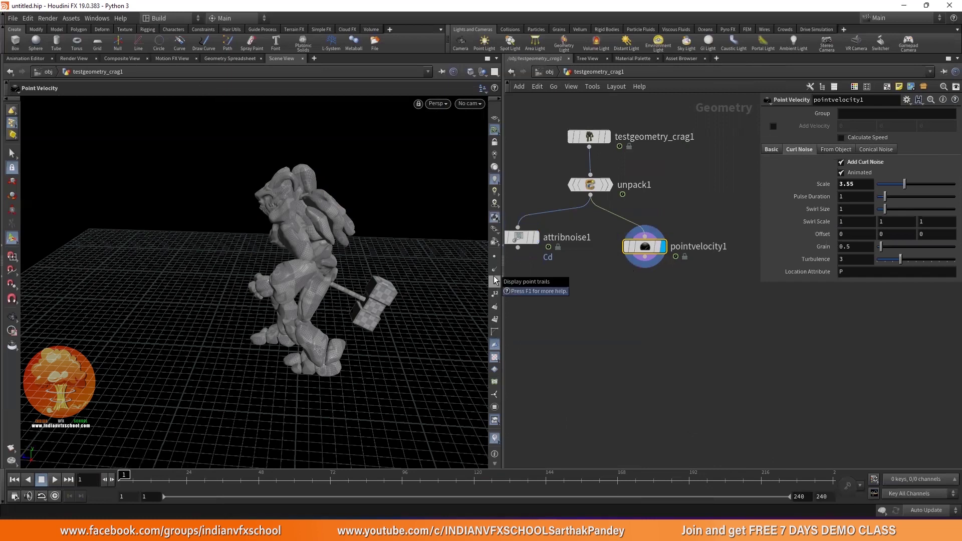
Show the point trails with the curl noise's Animated option off and scrub to frame 14 to examine the velocities.
{"action": "left_click", "coordinate": [12, 317]}
{"action": "mouse_move", "coordinate": [278, 260]}
{"action": "left_mouse_down"}
{"action": "mouse_move", "coordinate": [301, 265]}
{"action": "mouse_move", "coordinate": [258, 241]}
{"action": "mouse_move", "coordinate": [271, 245]}
{"action": "left_mouse_up"}
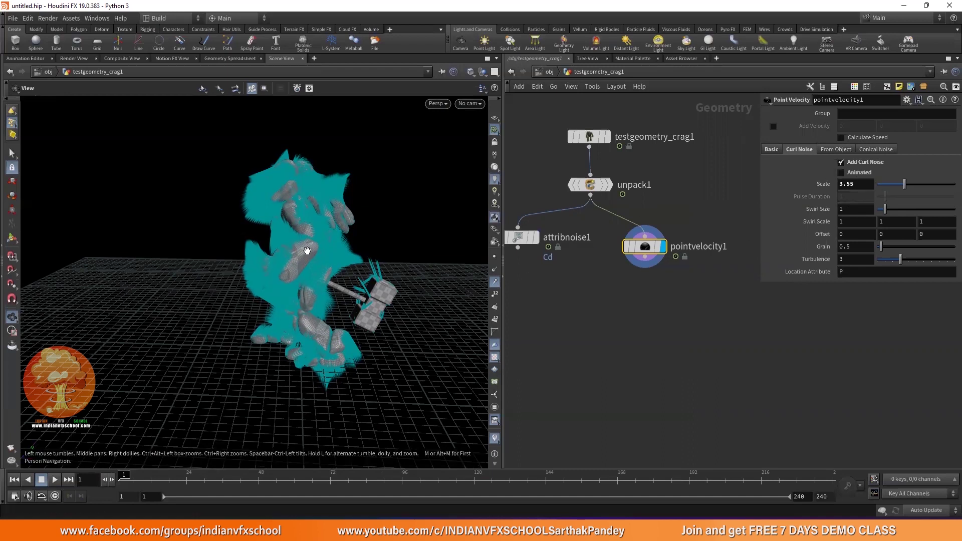
{"action": "mouse_move", "coordinate": [126, 474]}
{"action": "left_mouse_down"}
{"action": "mouse_move", "coordinate": [167, 474]}
{"action": "mouse_move", "coordinate": [129, 475]}
{"action": "left_mouse_up"}
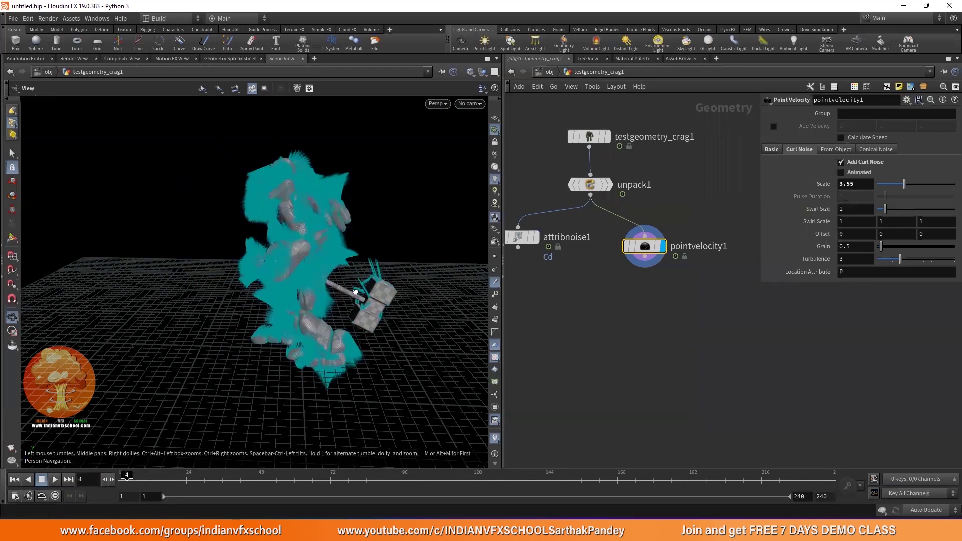
{"action": "left_click_drag", "start_coordinate": [127, 476], "coordinate": [157, 477]}
{"action": "scroll", "coordinate": [596, 274], "scroll_direction": "down", "scroll_amount": 2}
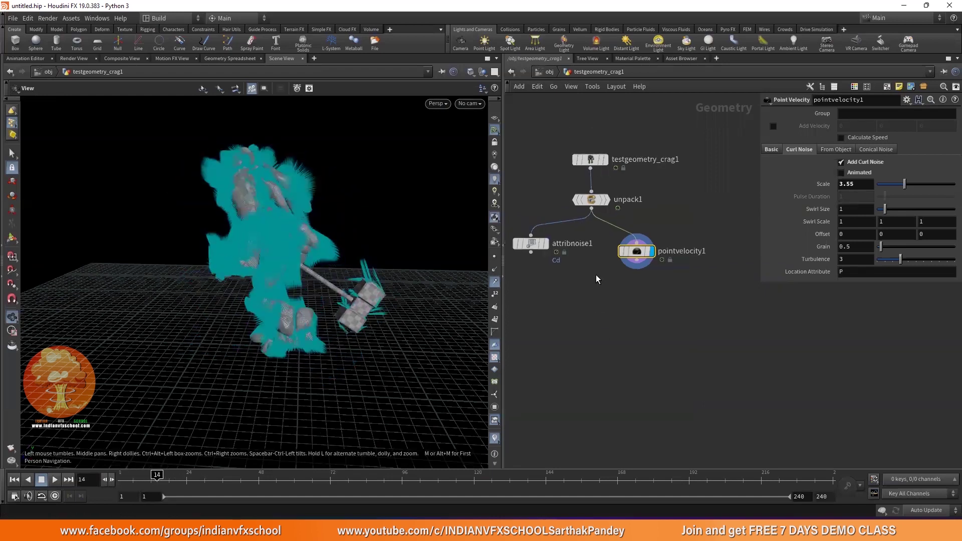
{"action": "middle_click_drag", "start_coordinate": [596, 275], "coordinate": [638, 247]}
{"action": "scroll", "coordinate": [581, 217], "scroll_direction": "down", "scroll_amount": 2}
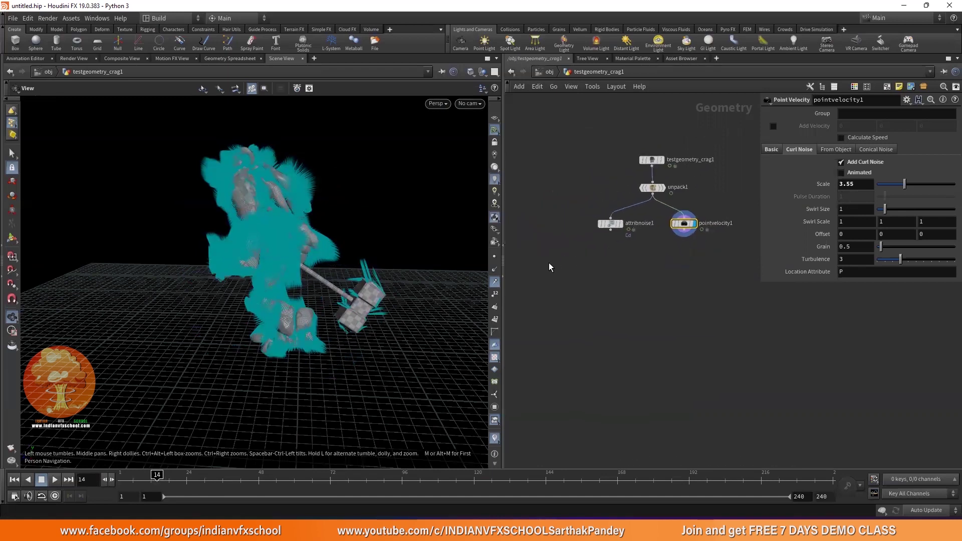
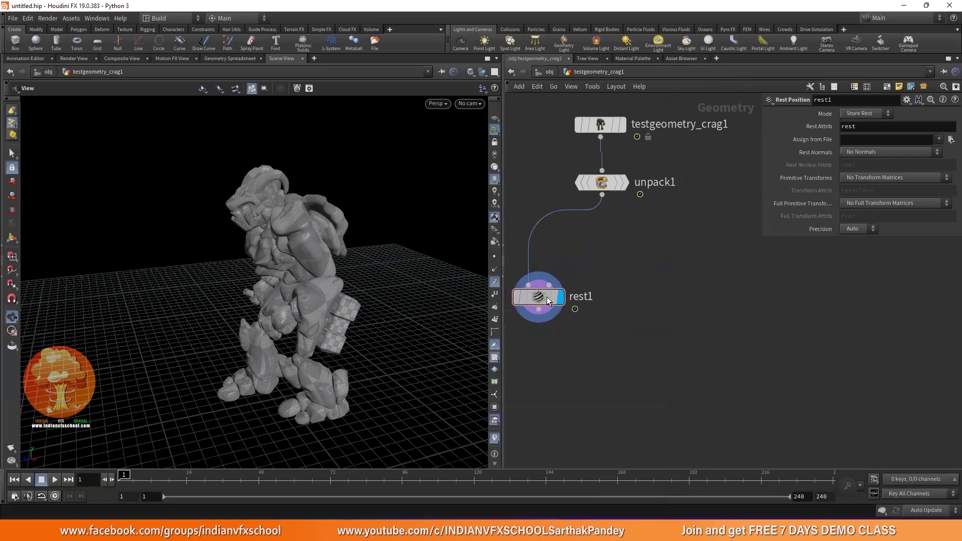
Scrub the animation with rest1 displayed, return to frame 1 and view the character from the front.
{"action": "left_click_drag", "start_coordinate": [138, 476], "coordinate": [168, 476]}
{"action": "key", "text": "ctrl+Up"}
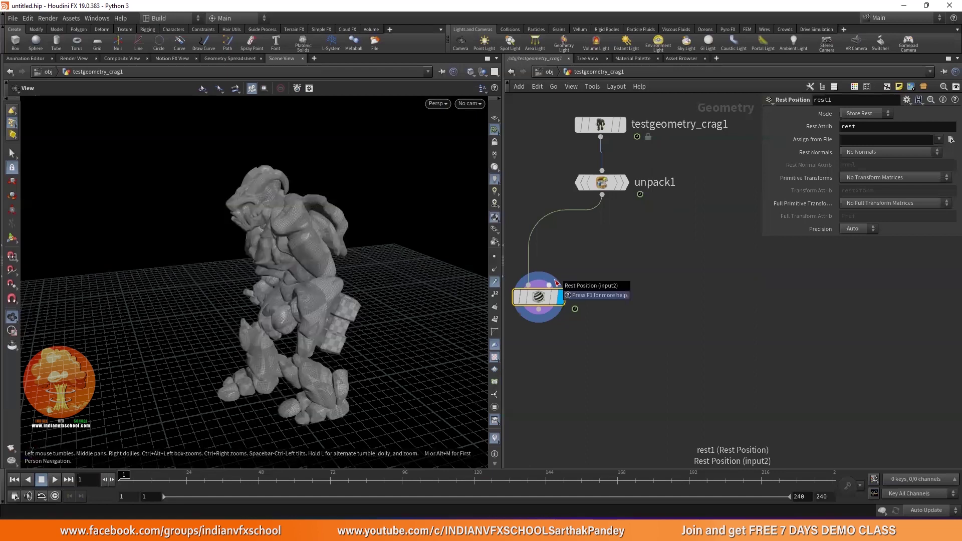
{"action": "left_click_drag", "start_coordinate": [336, 291], "coordinate": [331, 253]}
Branch a Time Shift node off unpack1's output, place it above and beside rest1, and display it.
{"action": "middle_click_drag", "start_coordinate": [609, 216], "coordinate": [591, 284]}
{"action": "left_click_drag", "start_coordinate": [540, 151], "coordinate": [578, 258]}
{"action": "left_click_drag", "start_coordinate": [585, 243], "coordinate": [585, 169]}
{"action": "left_click", "coordinate": [630, 241]}
{"action": "key", "text": "Tab"}
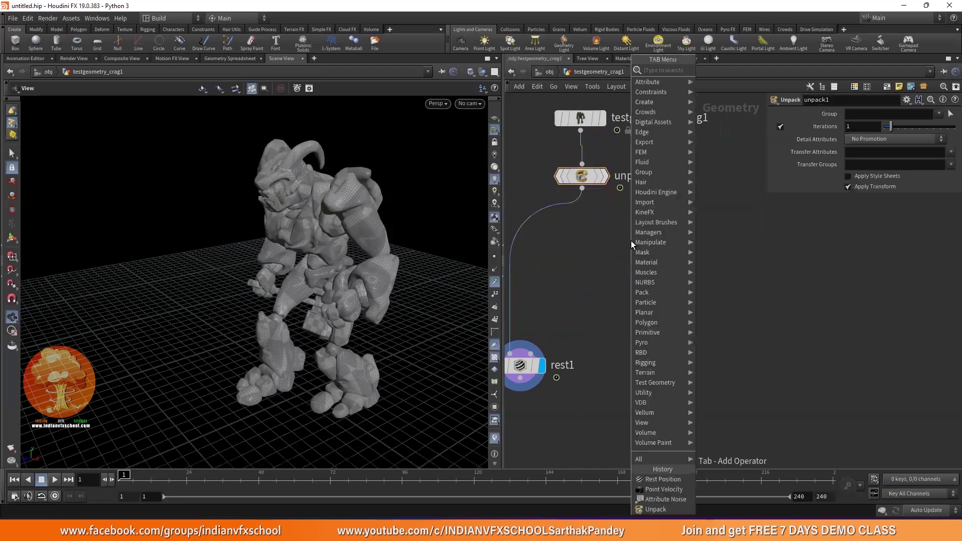
{"action": "type", "text": "TIMEA"}
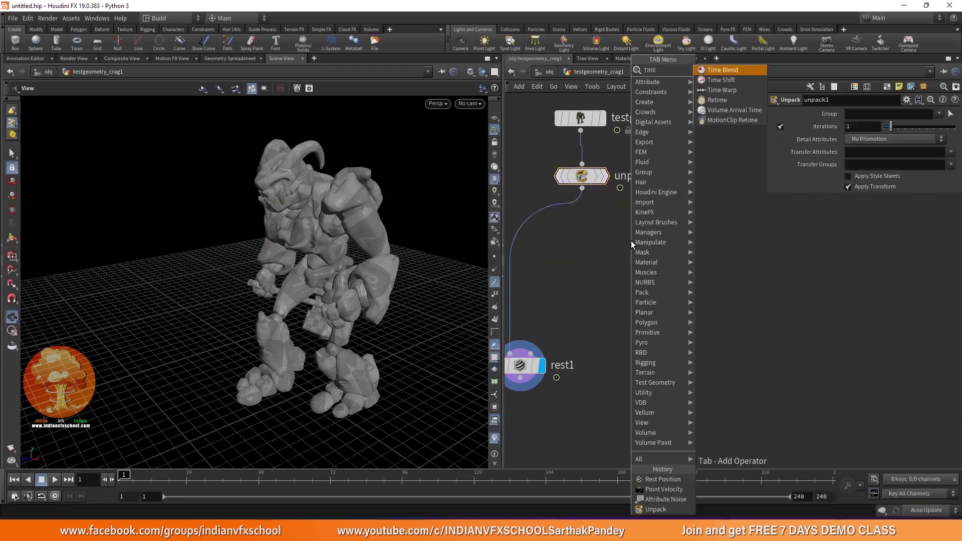
{"action": "key", "text": "BackSpace"}
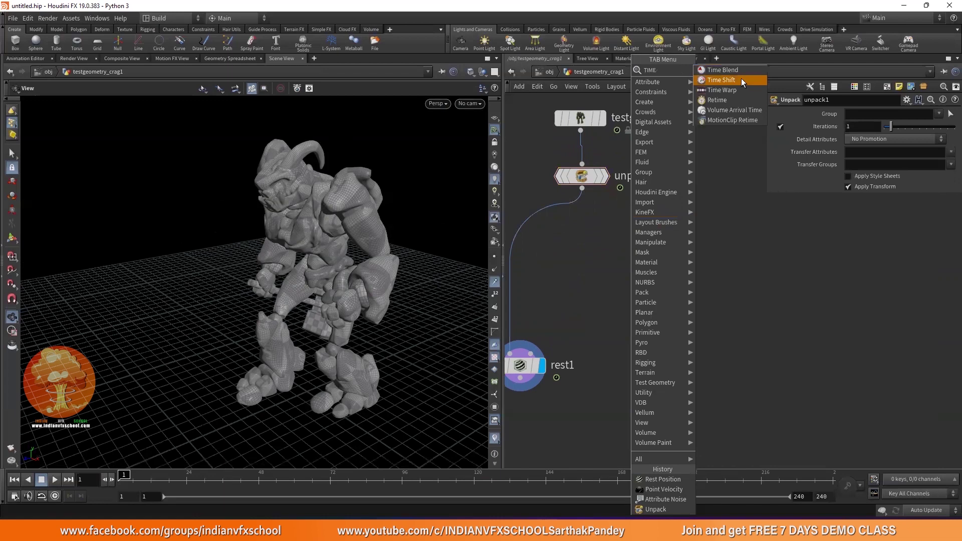
{"action": "left_click", "coordinate": [741, 79]}
{"action": "left_click", "coordinate": [643, 270]}
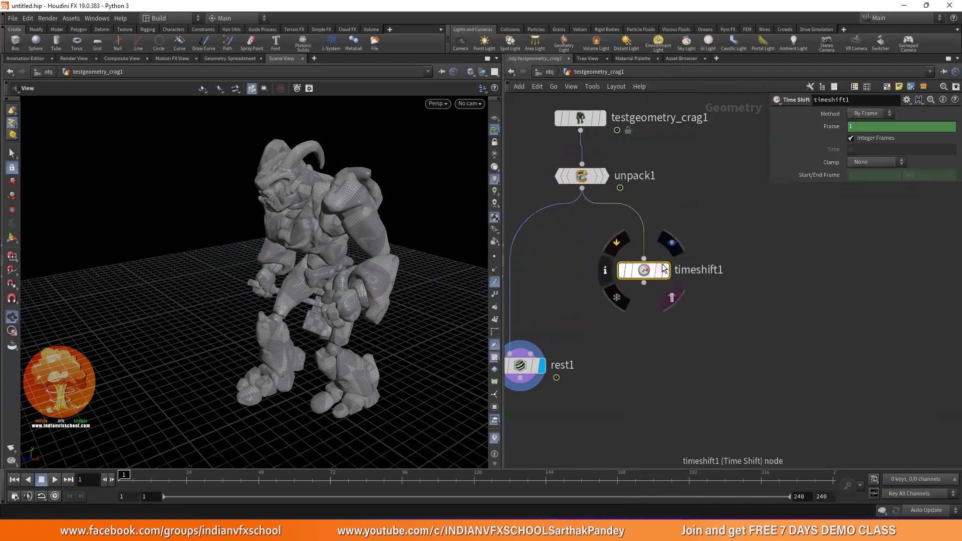
{"action": "left_click", "coordinate": [671, 245]}
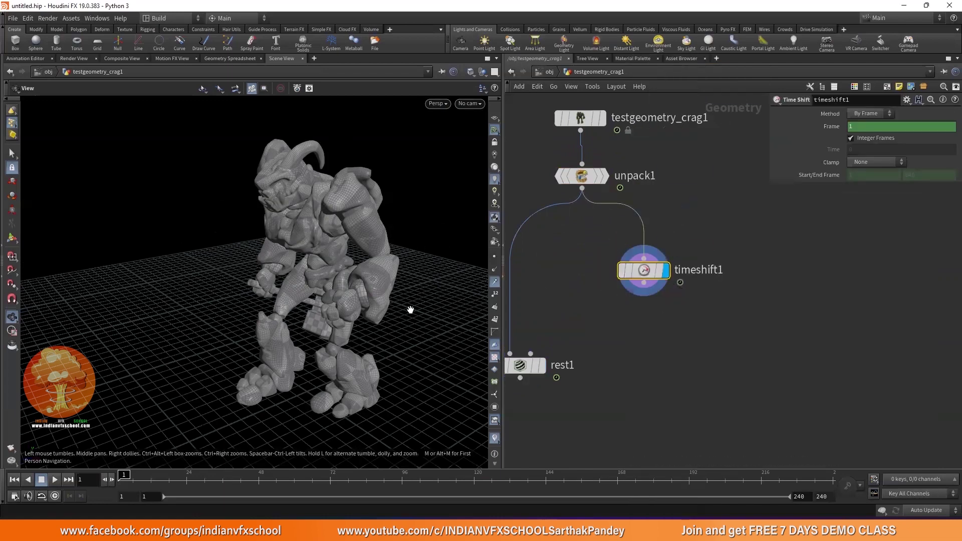
Try to delete the channels on timeshift1's Frame parameter at frame 38, and return to frame 1.
{"action": "left_click", "coordinate": [229, 479]}
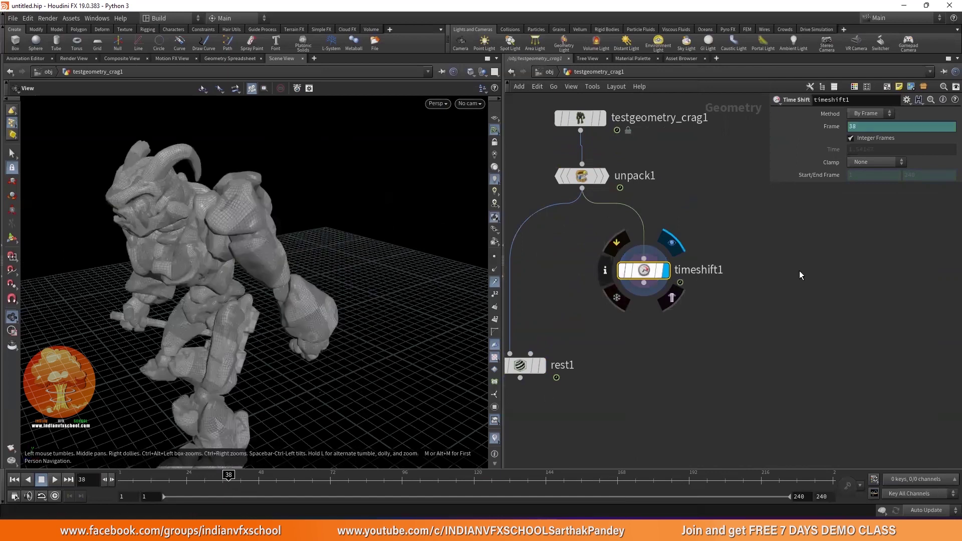
{"action": "right_click", "coordinate": [830, 124]}
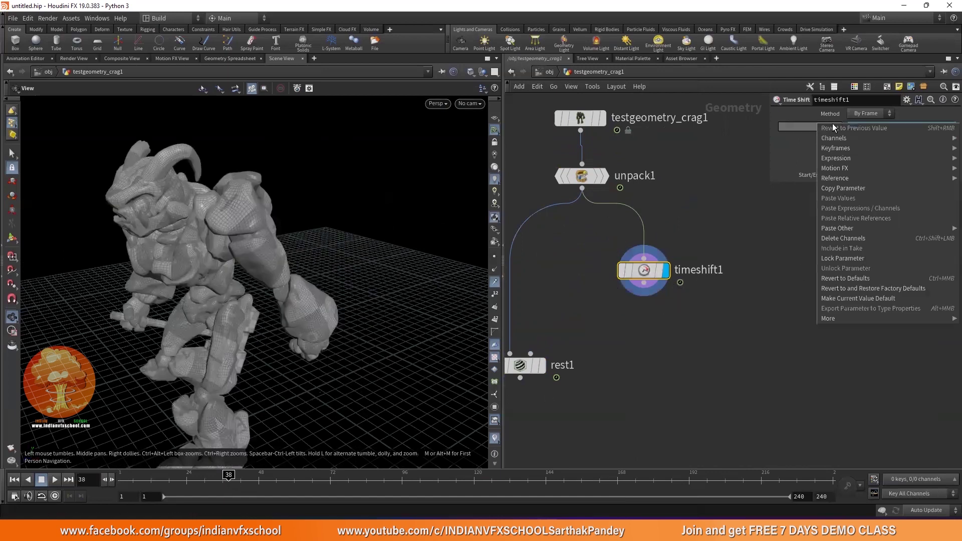
{"action": "left_click", "coordinate": [849, 238]}
{"action": "left_click_drag", "start_coordinate": [149, 489], "coordinate": [103, 466]}
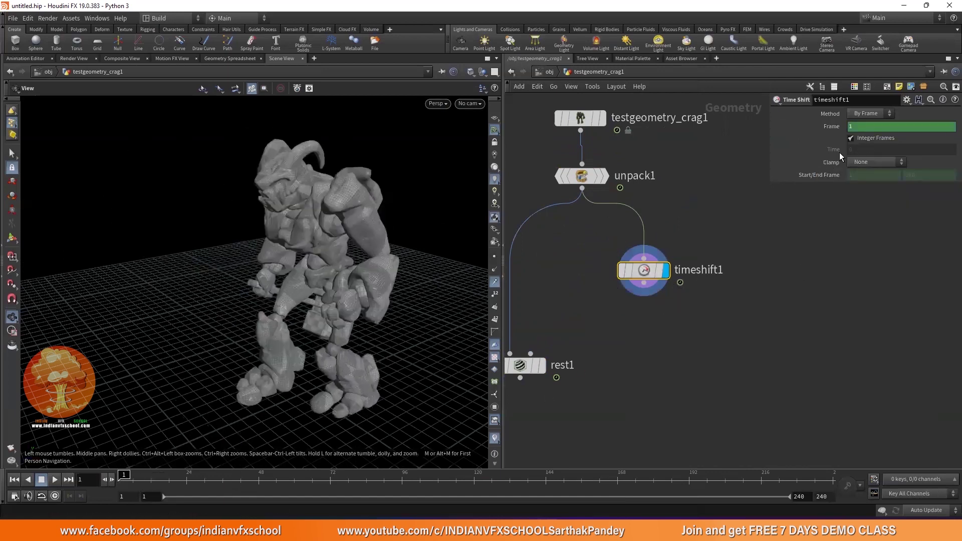
Delete the channels on timeshift1's Frame parameter at frame 1, and scrub the animation to check the frozen pose.
{"action": "right_click", "coordinate": [828, 127]}
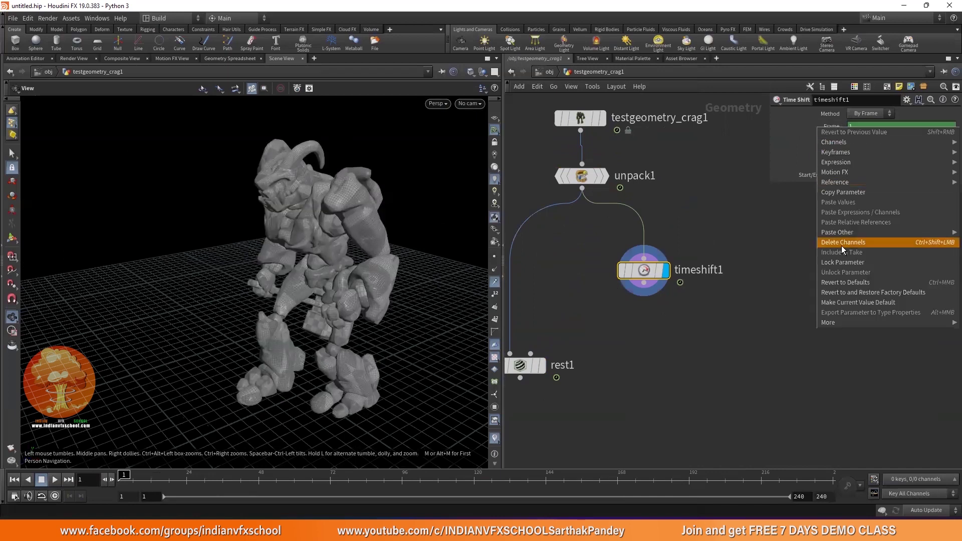
{"action": "left_click", "coordinate": [842, 244]}
{"action": "left_click_drag", "start_coordinate": [137, 479], "coordinate": [327, 479]}
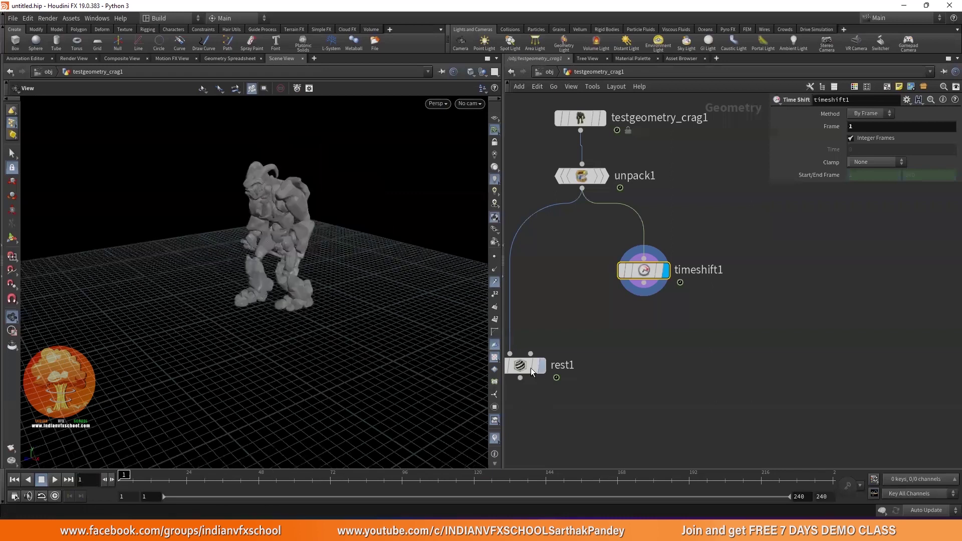
Move rest1 closer, connect timeshift1's output to its second input, and display rest1.
{"action": "left_click_drag", "start_coordinate": [581, 363], "coordinate": [612, 353]}
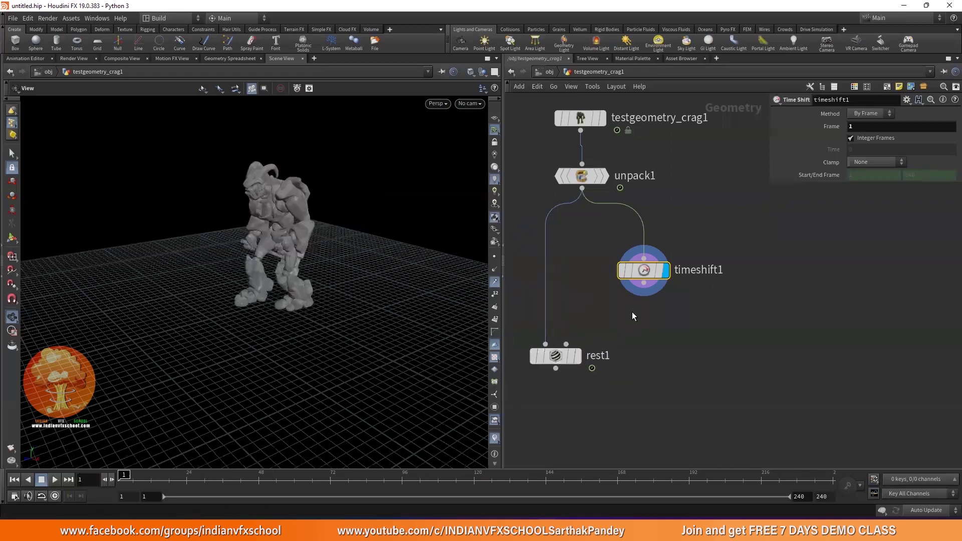
{"action": "left_click_drag", "start_coordinate": [642, 294], "coordinate": [588, 345]}
{"action": "middle_click_drag", "start_coordinate": [627, 324], "coordinate": [676, 284]}
{"action": "scroll", "coordinate": [674, 288], "scroll_direction": "up", "scroll_amount": 1}
{"action": "left_click", "coordinate": [620, 322]}
{"action": "left_click", "coordinate": [610, 325]}
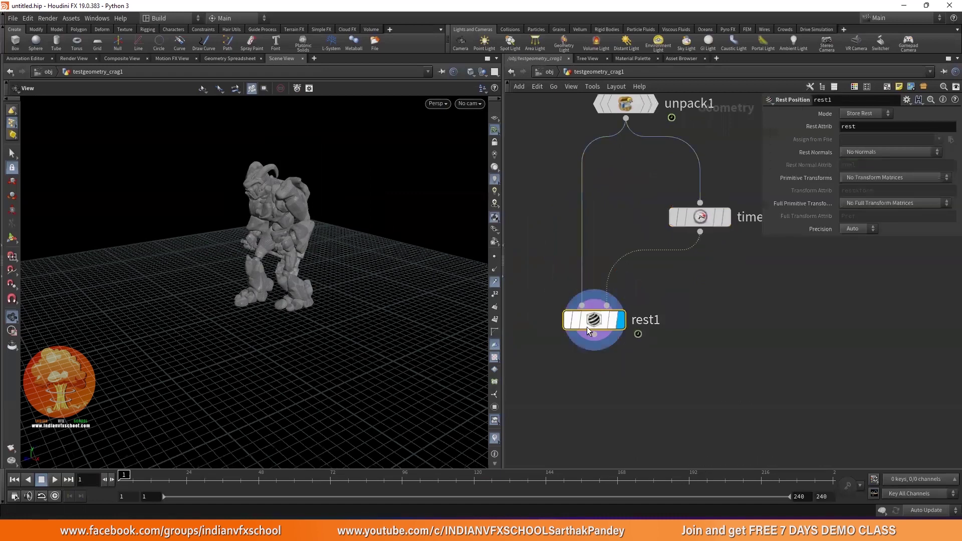
Visualize rest1's rest attribute as colors on the character and scrub to frame 16 to examine it.
{"action": "left_click", "coordinate": [547, 319]}
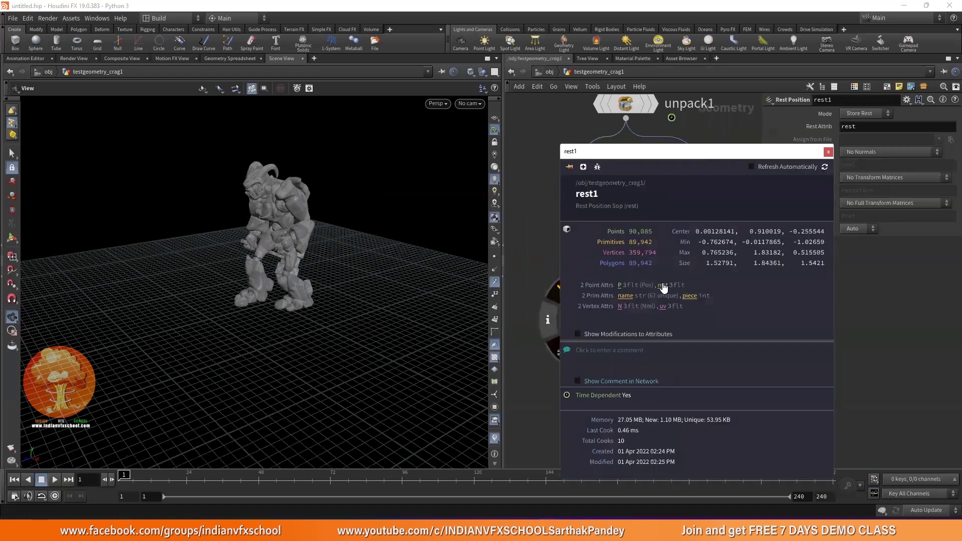
{"action": "left_click", "coordinate": [663, 284]}
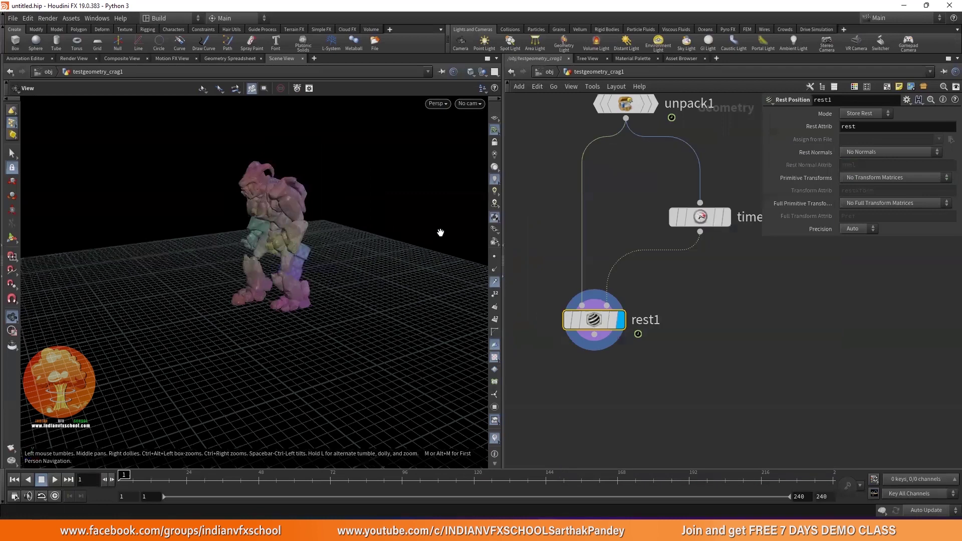
{"action": "left_click_drag", "start_coordinate": [124, 476], "coordinate": [159, 510]}
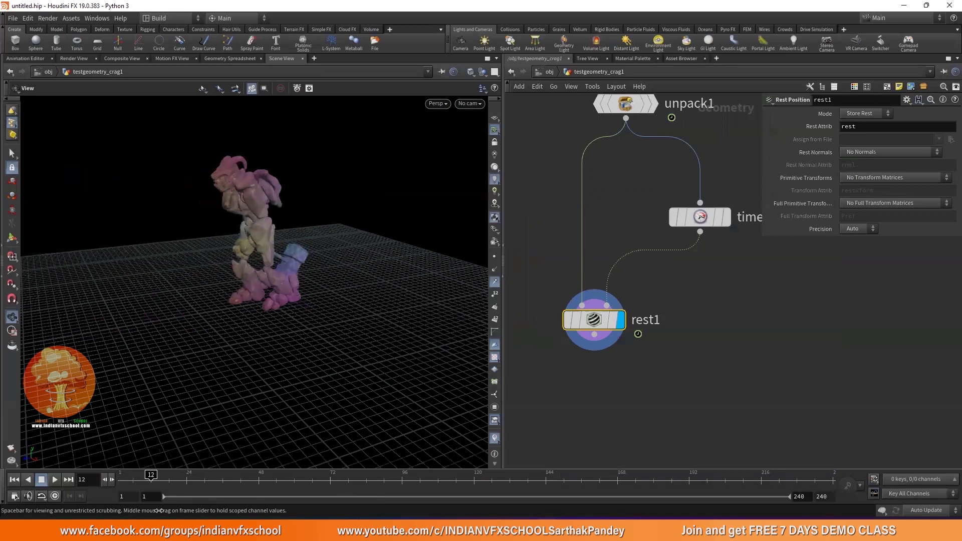
{"action": "mouse_move", "coordinate": [166, 511]}
{"action": "left_mouse_down"}
{"action": "mouse_move", "coordinate": [230, 513]}
{"action": "mouse_move", "coordinate": [163, 512]}
{"action": "left_mouse_up"}
Bring attribnoise1 near rest1, connect rest1's output to it, and display attribnoise1 without the rest color visualization.
{"action": "scroll", "coordinate": [699, 342], "scroll_direction": "down", "scroll_amount": 3}
{"action": "middle_click_drag", "start_coordinate": [698, 341], "coordinate": [761, 226]}
{"action": "scroll", "coordinate": [631, 215], "scroll_direction": "down", "scroll_amount": 1}
{"action": "middle_click_drag", "start_coordinate": [566, 199], "coordinate": [618, 188]}
{"action": "left_click_drag", "start_coordinate": [558, 196], "coordinate": [666, 271]}
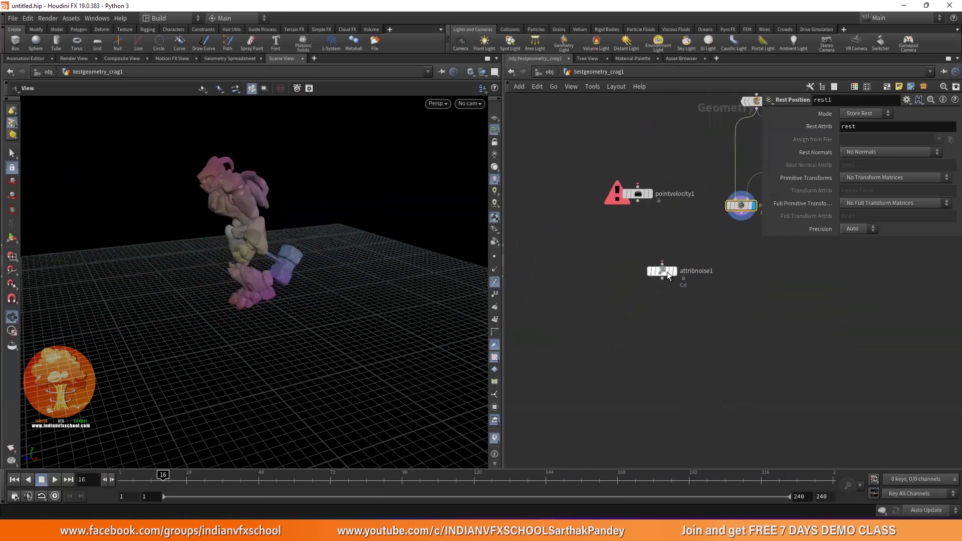
{"action": "middle_click_drag", "start_coordinate": [731, 235], "coordinate": [651, 242]}
{"action": "scroll", "coordinate": [651, 243], "scroll_direction": "up", "scroll_amount": 2}
{"action": "left_click_drag", "start_coordinate": [665, 215], "coordinate": [552, 283]}
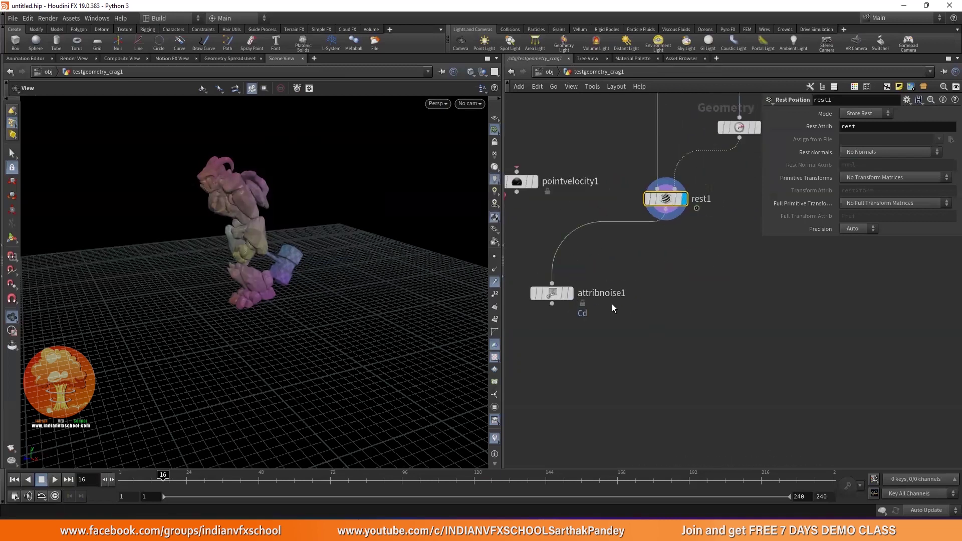
{"action": "left_click", "coordinate": [560, 294]}
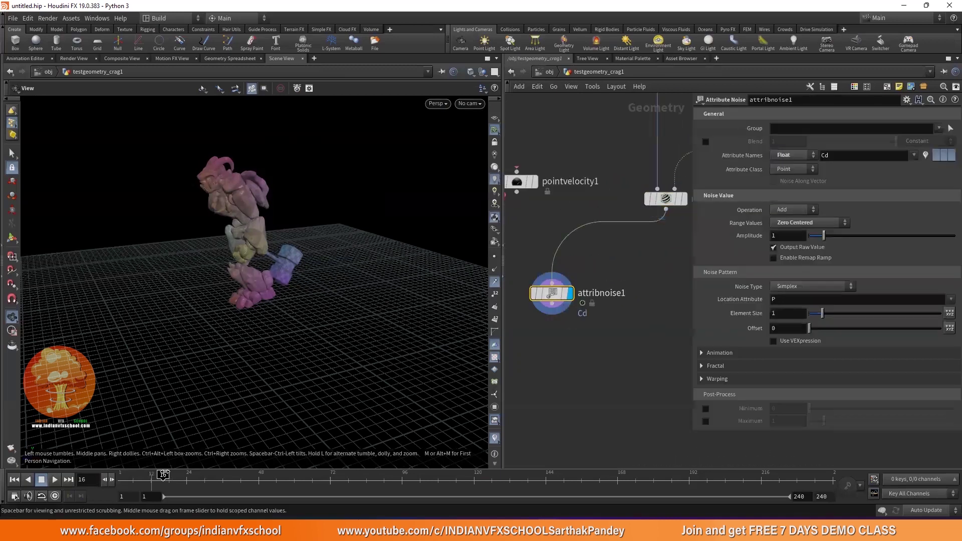
{"action": "left_click", "coordinate": [634, 200]}
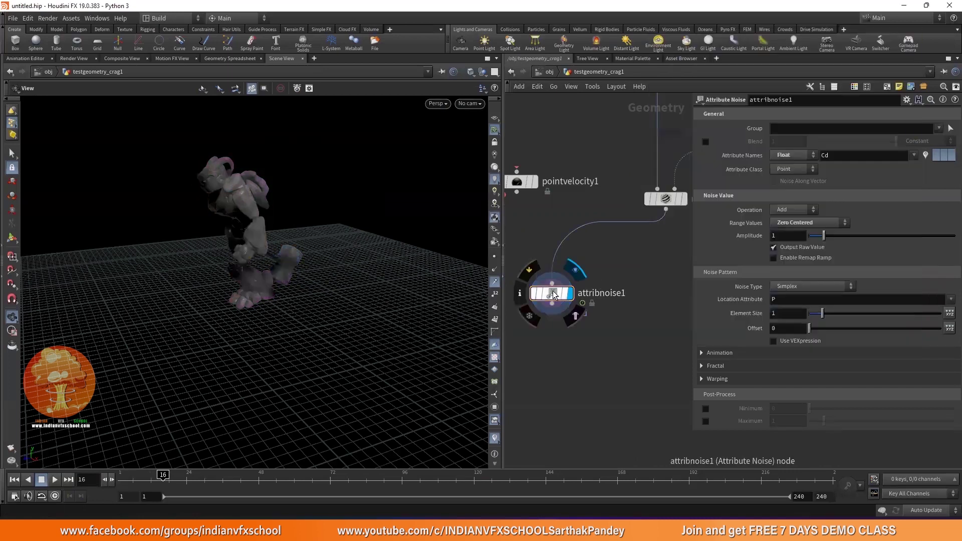
View the character from the front and up close around frame 1 to examine the noise pattern based on P.
{"action": "left_click_drag", "start_coordinate": [313, 255], "coordinate": [248, 271]}
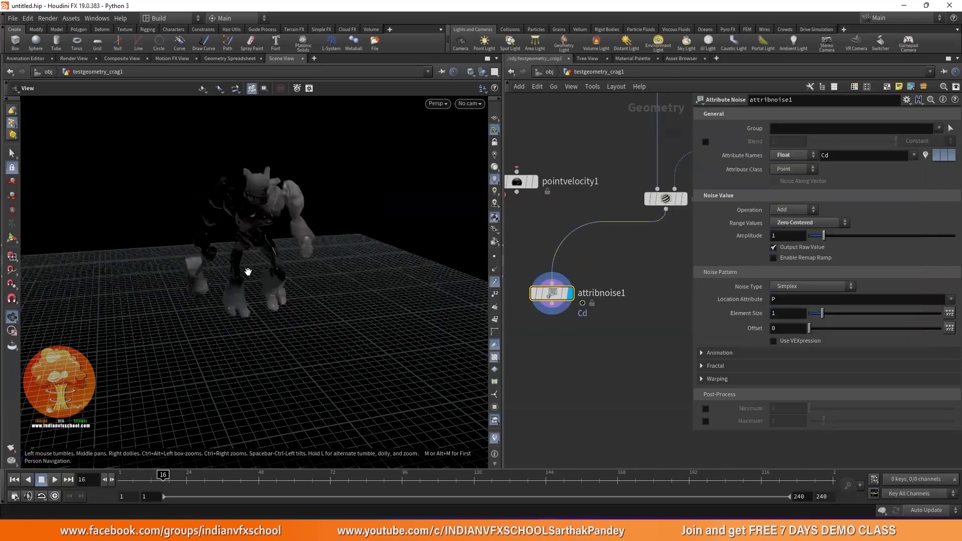
{"action": "mouse_move", "coordinate": [120, 480]}
{"action": "left_mouse_down"}
{"action": "mouse_move", "coordinate": [187, 480]}
{"action": "mouse_move", "coordinate": [121, 478]}
{"action": "left_mouse_up"}
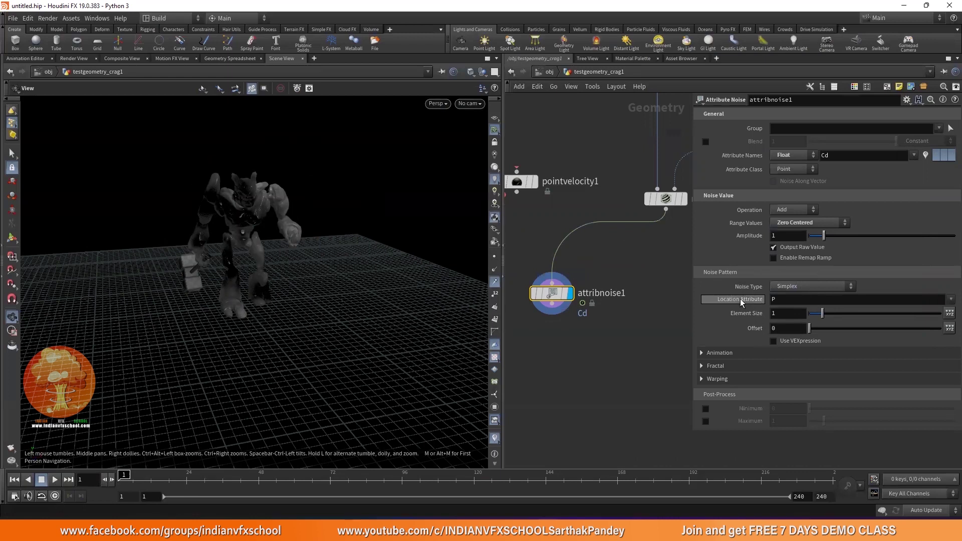
{"action": "right_click_drag", "start_coordinate": [269, 258], "coordinate": [261, 200]}
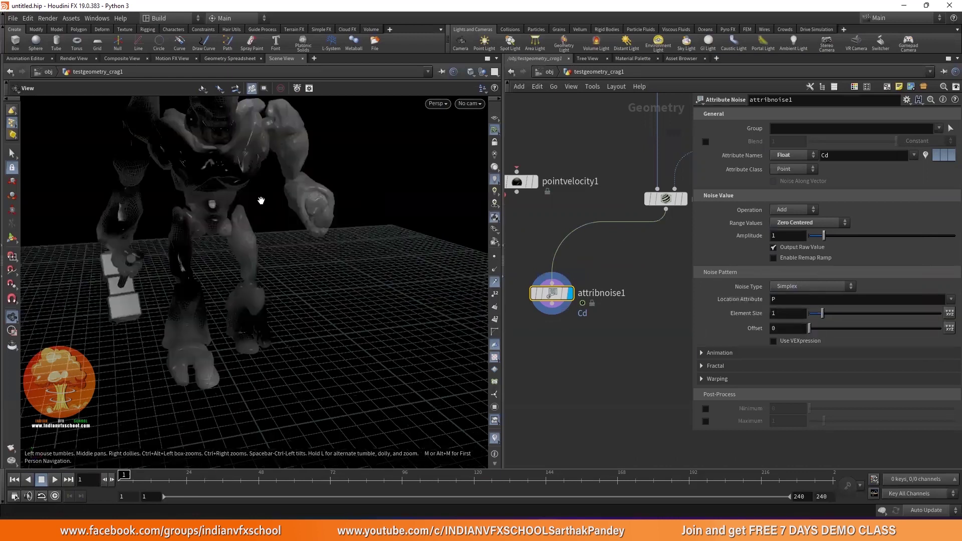
{"action": "left_click_drag", "start_coordinate": [278, 262], "coordinate": [402, 303]}
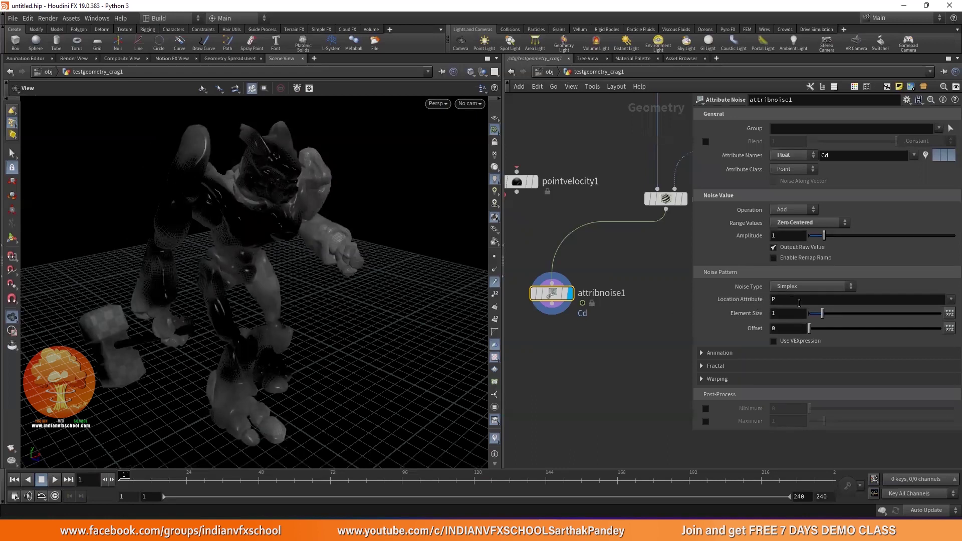
{"action": "left_click", "coordinate": [128, 473]}
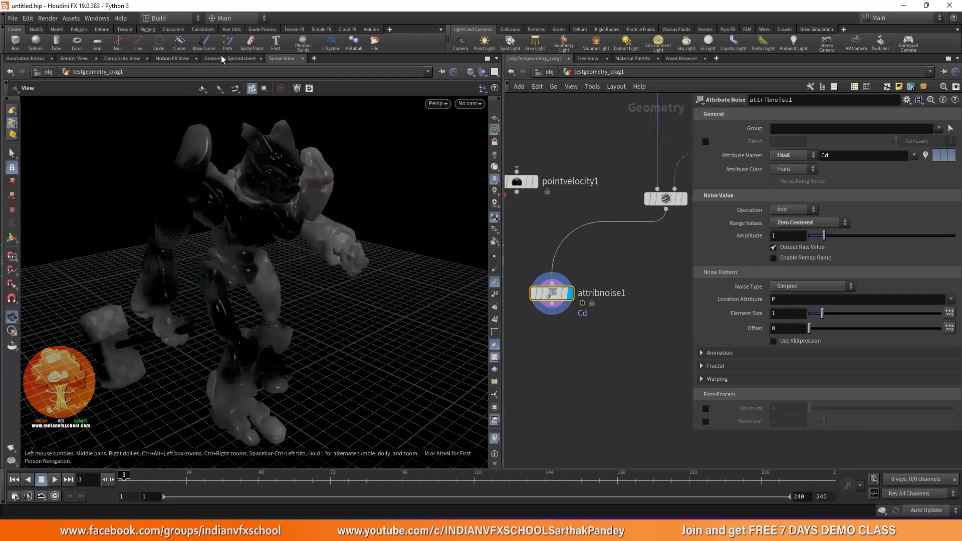
Compare the P and rest values in the geometry spreadsheet while scrubbing, and return to the scene view at frame 1.
{"action": "left_click", "coordinate": [229, 58]}
{"action": "mouse_move", "coordinate": [126, 474]}
{"action": "left_mouse_down"}
{"action": "mouse_move", "coordinate": [169, 476]}
{"action": "mouse_move", "coordinate": [122, 474]}
{"action": "left_mouse_up"}
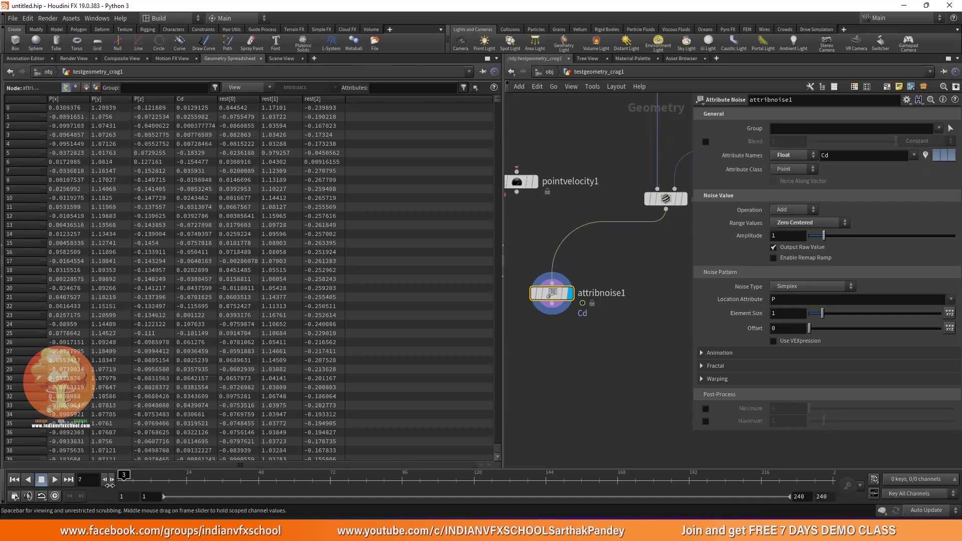
{"action": "left_click", "coordinate": [281, 58]}
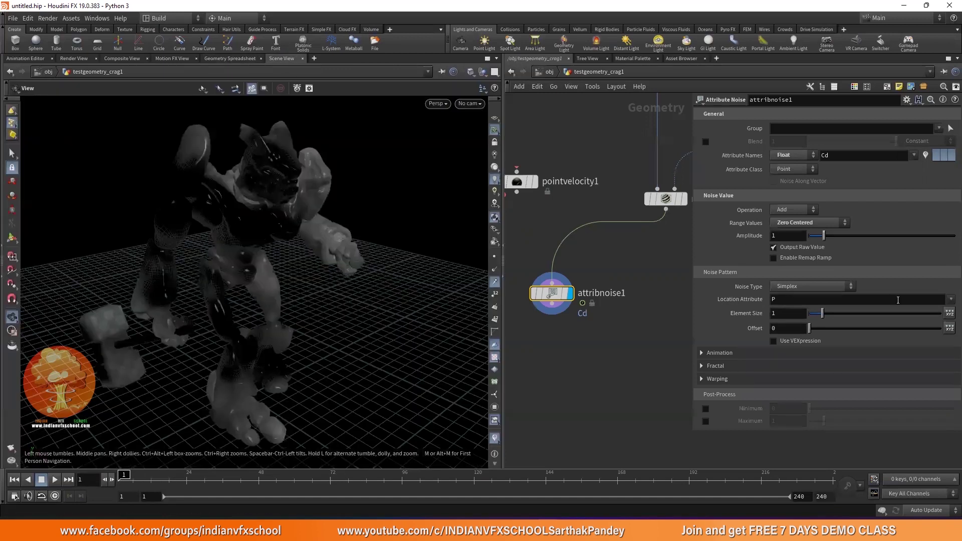
Set attribnoise1's Location Attribute to rest, scrub the animation to check the noise pattern, and return to frame 1.
{"action": "left_click", "coordinate": [948, 299]}
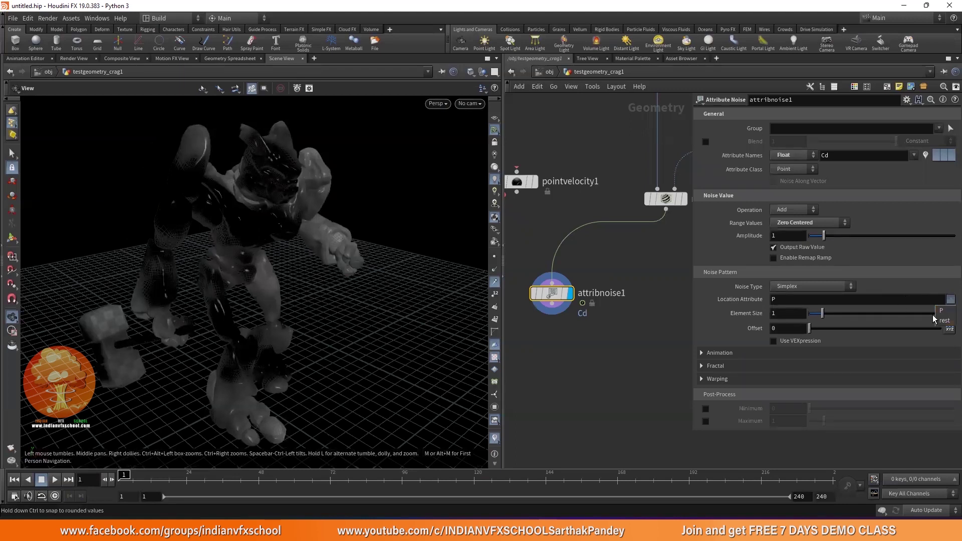
{"action": "left_click", "coordinate": [943, 321]}
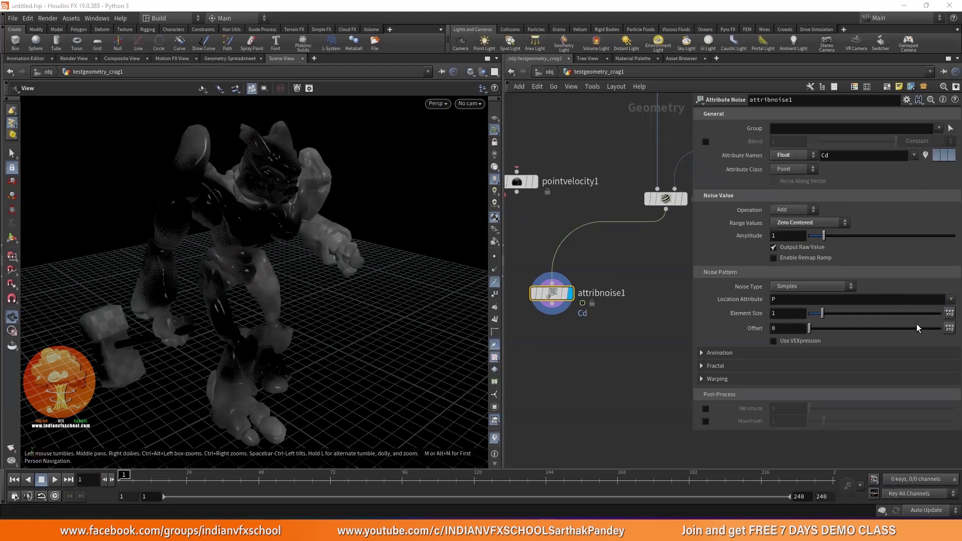
{"action": "scroll", "coordinate": [208, 348], "scroll_direction": "down", "scroll_amount": 5}
{"action": "left_click_drag", "start_coordinate": [158, 476], "coordinate": [279, 473]}
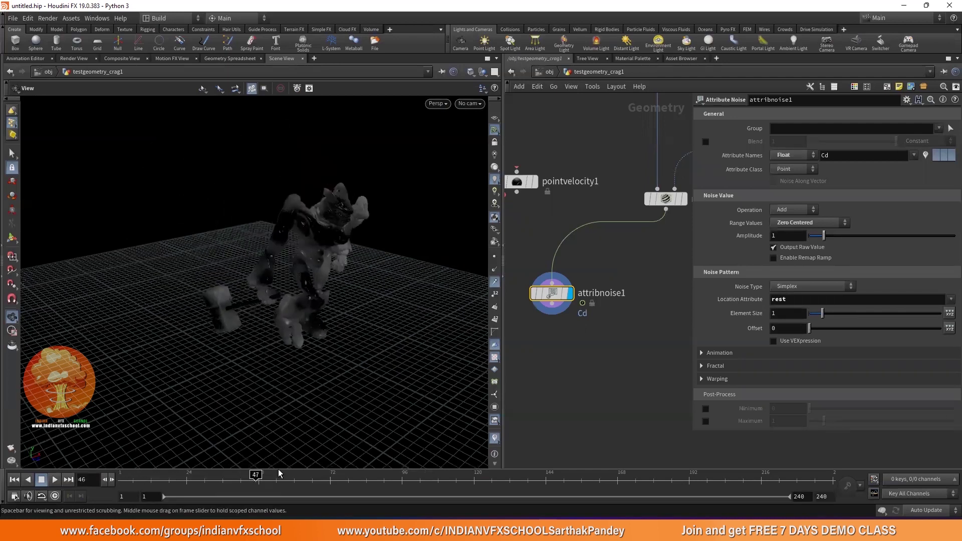
{"action": "left_click_drag", "start_coordinate": [310, 373], "coordinate": [211, 327]}
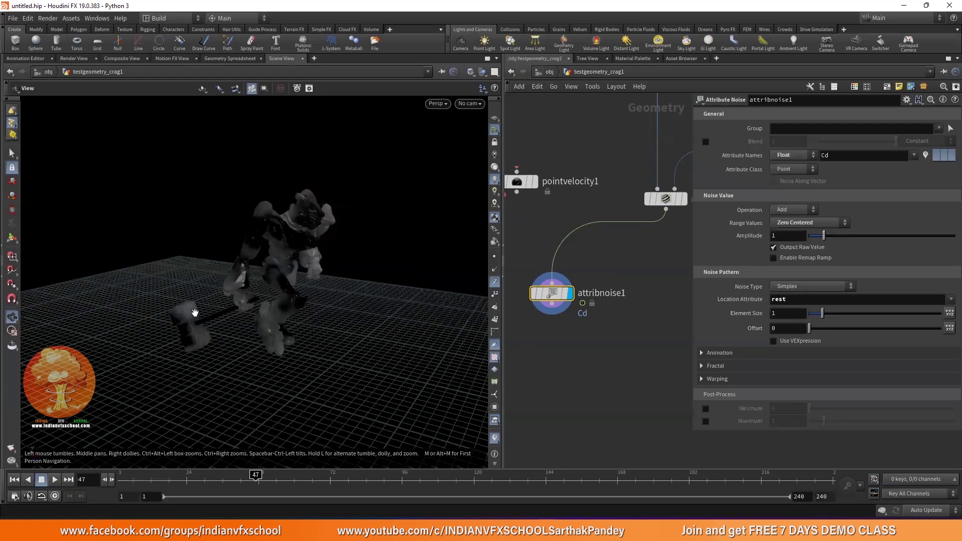
{"action": "left_click_drag", "start_coordinate": [147, 474], "coordinate": [119, 485]}
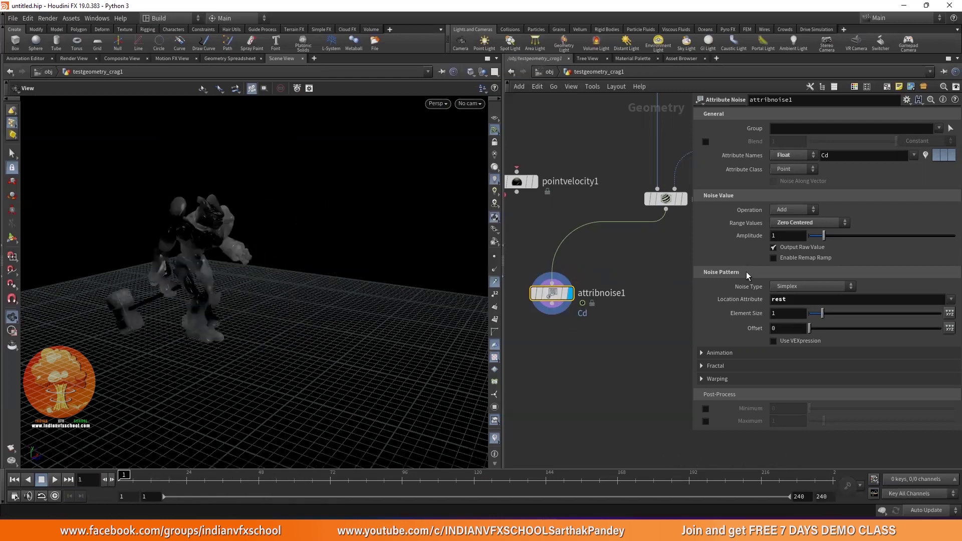
Enable Animate Noise on attribnoise1 with a Pulse Duration of 9.03, and scrub to frame 41 to inspect it.
{"action": "left_click", "coordinate": [721, 353]}
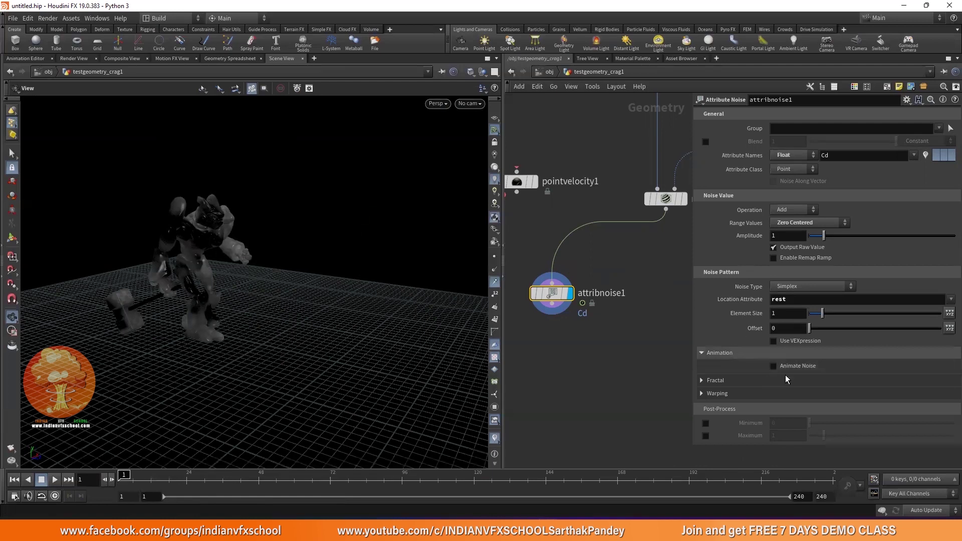
{"action": "left_click", "coordinate": [779, 365]}
{"action": "left_click_drag", "start_coordinate": [141, 477], "coordinate": [171, 482]}
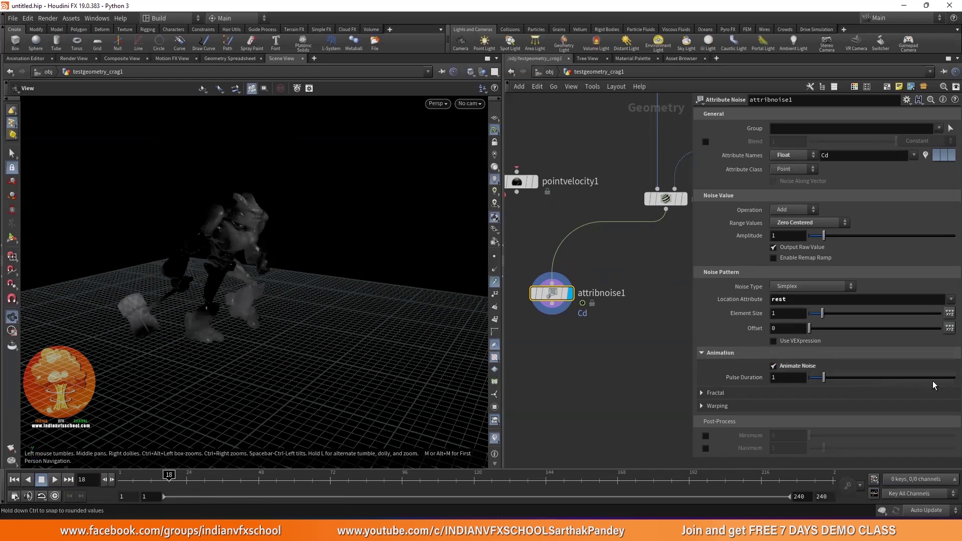
{"action": "left_click_drag", "start_coordinate": [934, 383], "coordinate": [940, 378]}
{"action": "left_click_drag", "start_coordinate": [153, 476], "coordinate": [236, 486]}
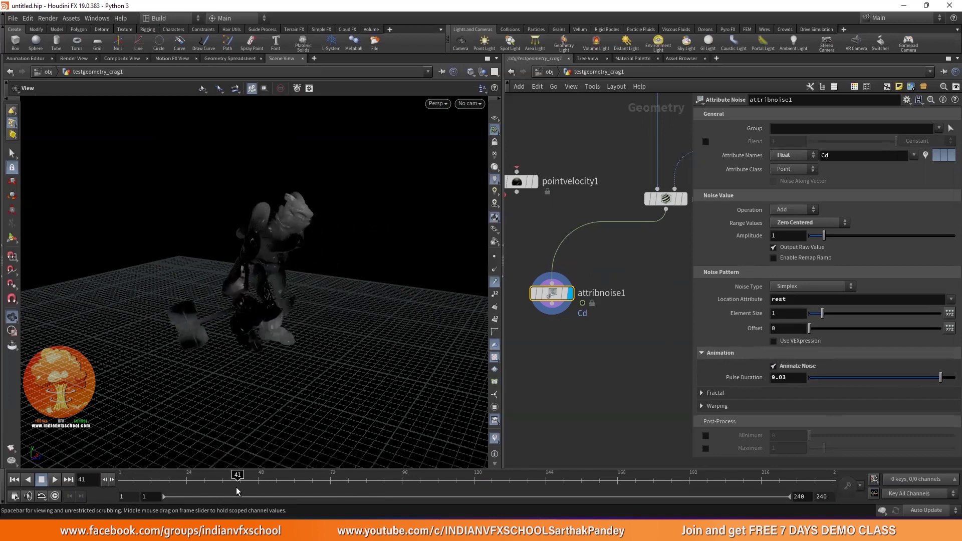
{"action": "left_click_drag", "start_coordinate": [385, 420], "coordinate": [210, 422]}
{"action": "middle_click_drag", "start_coordinate": [237, 422], "coordinate": [212, 357]}
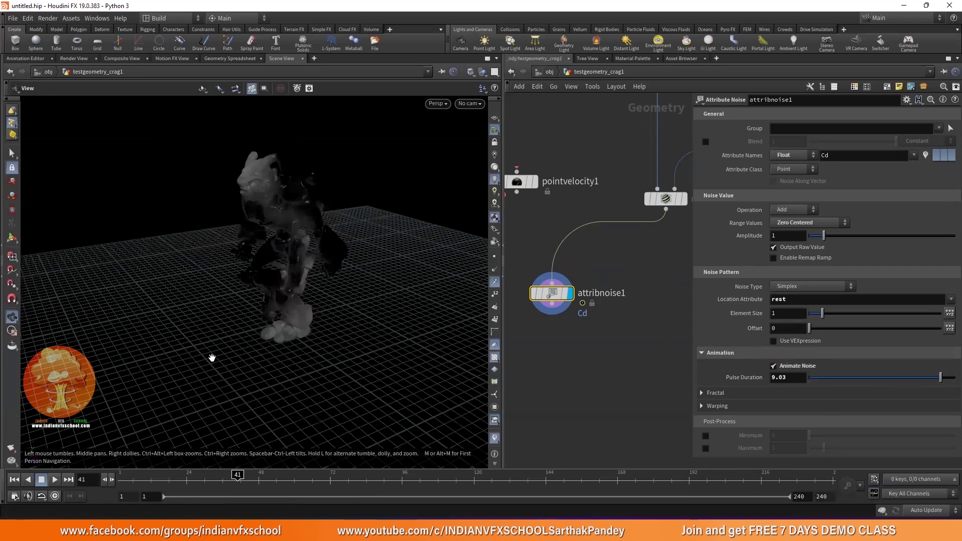
{"action": "left_click_drag", "start_coordinate": [212, 357], "coordinate": [212, 362]}
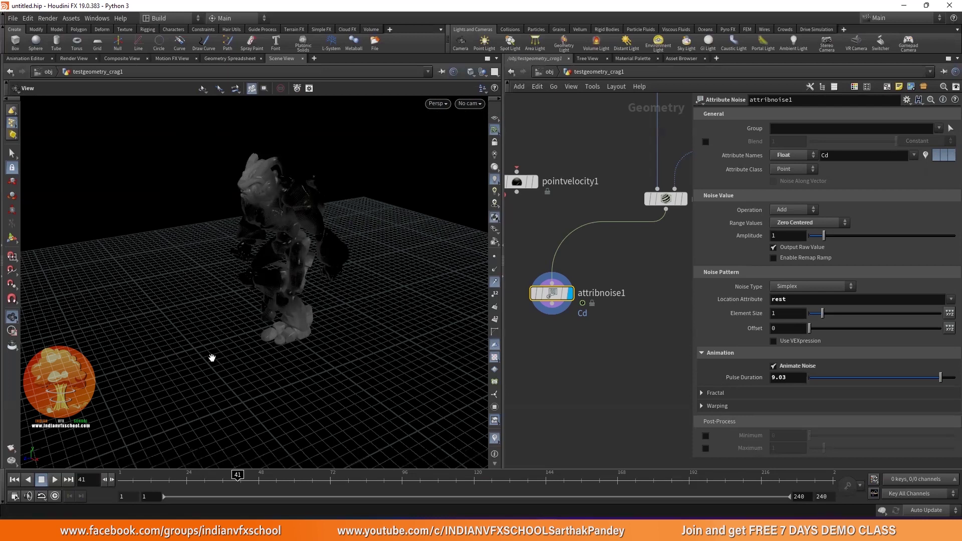
Move pointvelocity1 below rest1, connect rest1's output to it, display it, and view the velocity trails from several sides.
{"action": "scroll", "coordinate": [597, 233], "scroll_direction": "down", "scroll_amount": 2}
{"action": "left_click_drag", "start_coordinate": [536, 196], "coordinate": [645, 283]}
{"action": "middle_click_drag", "start_coordinate": [649, 241], "coordinate": [582, 214]}
{"action": "scroll", "coordinate": [582, 213], "scroll_direction": "up", "scroll_amount": 2}
{"action": "left_click_drag", "start_coordinate": [575, 178], "coordinate": [578, 262]}
{"action": "left_click", "coordinate": [595, 274]}
{"action": "left_click", "coordinate": [582, 277]}
{"action": "left_click_drag", "start_coordinate": [318, 275], "coordinate": [294, 327]}
{"action": "left_click_drag", "start_coordinate": [413, 296], "coordinate": [279, 267]}
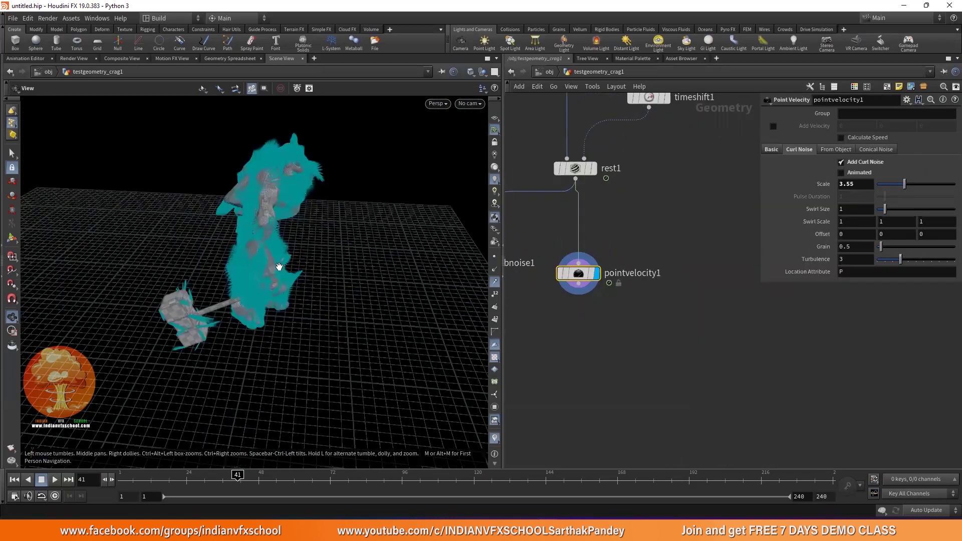
{"action": "left_click_drag", "start_coordinate": [358, 262], "coordinate": [458, 267]}
Set pointvelocity1's curl noise Scale to 4.58 and Swirl Size to 2.06.
{"action": "left_click_drag", "start_coordinate": [904, 184], "coordinate": [896, 208]}
{"action": "left_click_drag", "start_coordinate": [216, 211], "coordinate": [203, 192]}
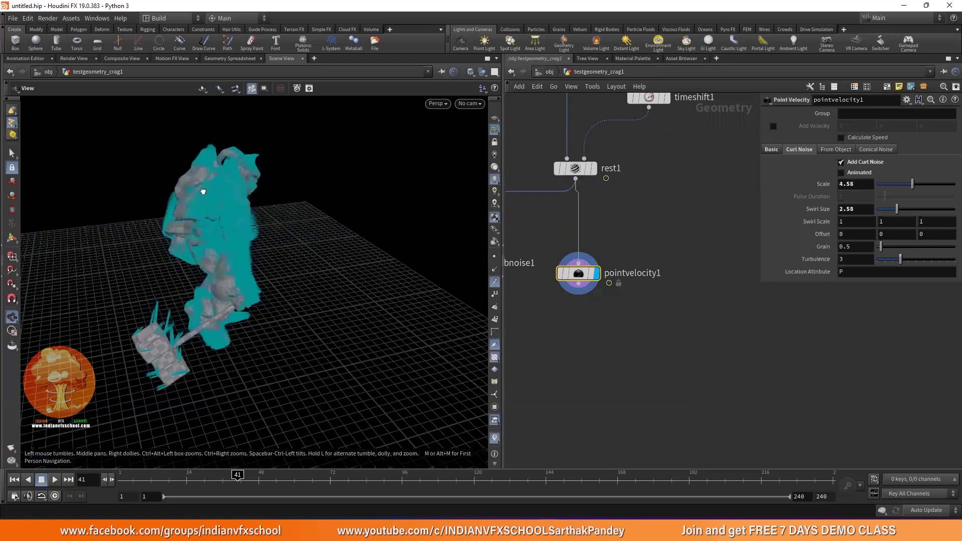
{"action": "left_click_drag", "start_coordinate": [340, 191], "coordinate": [281, 212]}
{"action": "left_click_drag", "start_coordinate": [897, 209], "coordinate": [892, 209]}
Scrub the animation to examine the velocity trails with P as the location attribute, and return to frame 1.
{"action": "left_click_drag", "start_coordinate": [131, 478], "coordinate": [278, 479]}
{"action": "left_click_drag", "start_coordinate": [285, 296], "coordinate": [239, 296]}
{"action": "left_click_drag", "start_coordinate": [279, 477], "coordinate": [179, 478]}
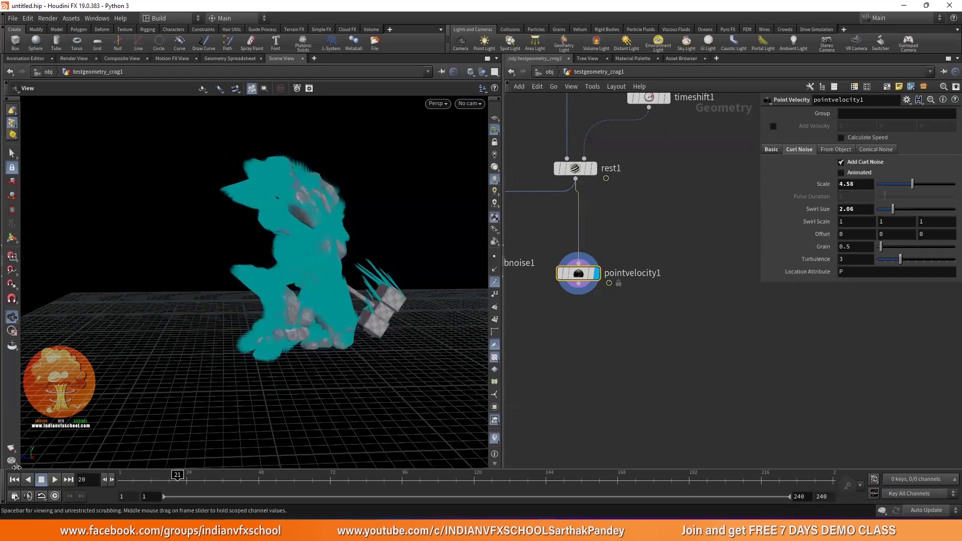
{"action": "left_click_drag", "start_coordinate": [16, 467], "coordinate": [15, 467]}
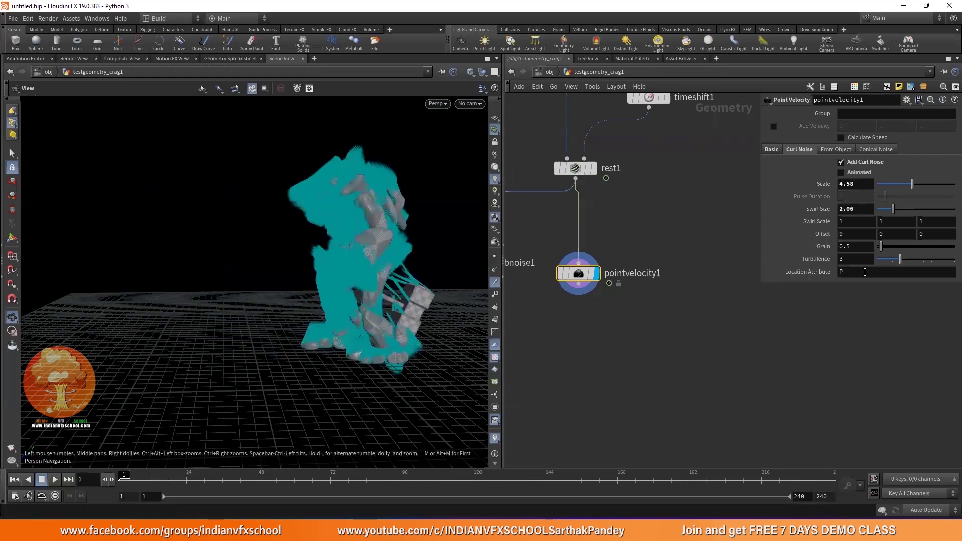
Set pointvelocity1's Location Attribute to rest, scrub the animation to check the trails, and return to frame 1.
{"action": "left_click_drag", "start_coordinate": [864, 272], "coordinate": [788, 272]}
{"action": "left_click_drag", "start_coordinate": [125, 480], "coordinate": [295, 481]}
{"action": "left_click_drag", "start_coordinate": [309, 484], "coordinate": [124, 482]}
Turn on Animated for the curl noise with a Pulse Duration of 4.13, and scrub to frame 59 to check it.
{"action": "left_click", "coordinate": [843, 172]}
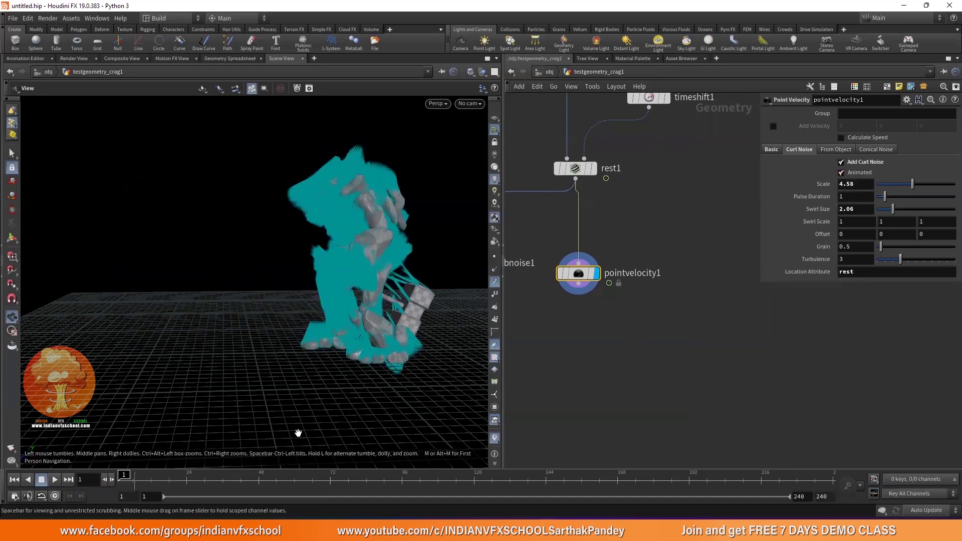
{"action": "left_click_drag", "start_coordinate": [124, 475], "coordinate": [194, 475]}
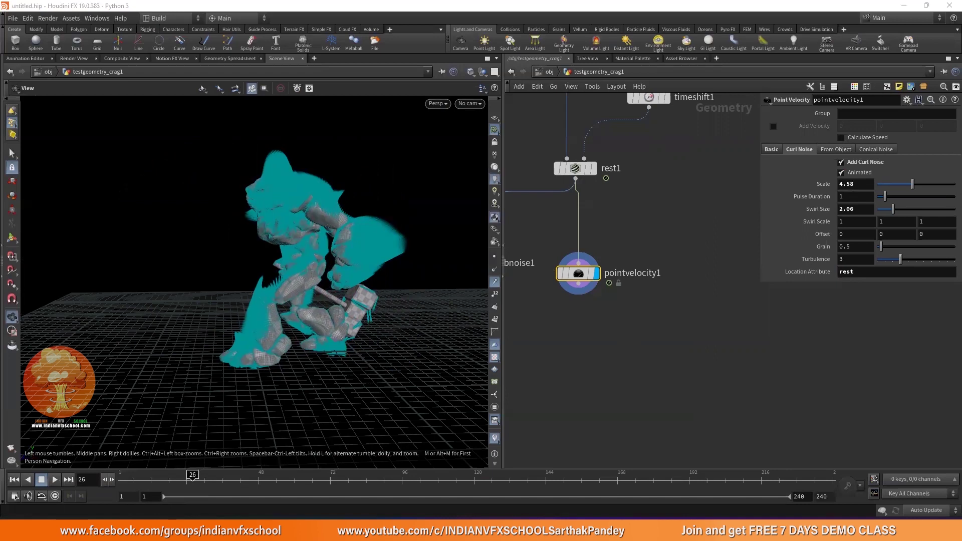
{"action": "left_click_drag", "start_coordinate": [897, 198], "coordinate": [908, 196]}
{"action": "left_click", "coordinate": [124, 476]}
{"action": "left_click_drag", "start_coordinate": [124, 476], "coordinate": [291, 481]}
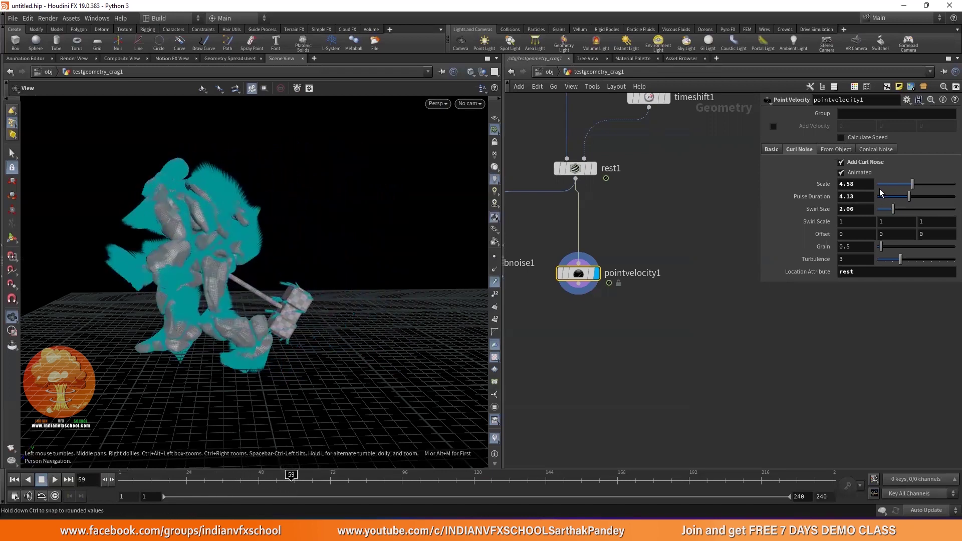
Set pointvelocity1's curl noise Scale to 7.81 and Swirl Size to 1.29, and scrub to frame 41 to check the trails.
{"action": "left_click", "coordinate": [945, 183]}
{"action": "left_click", "coordinate": [887, 210]}
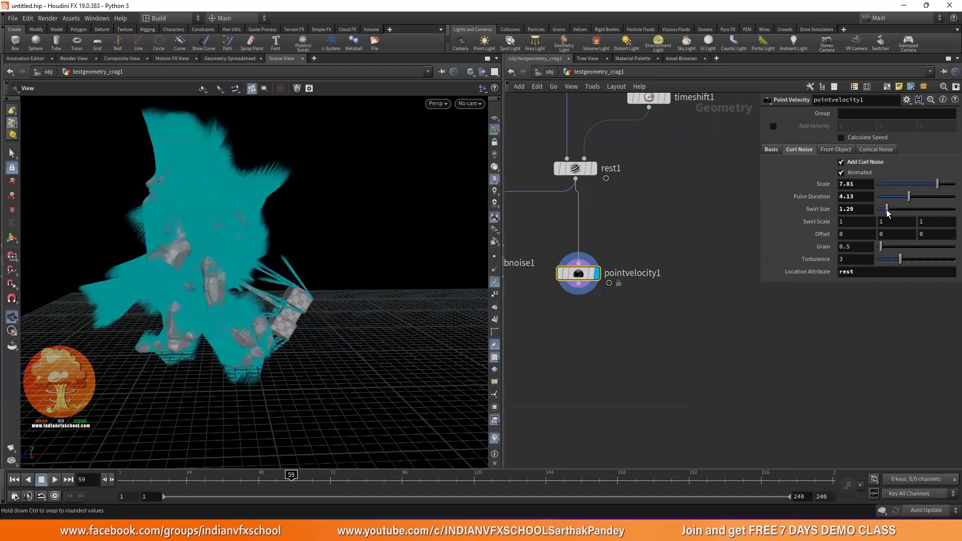
{"action": "left_click_drag", "start_coordinate": [151, 476], "coordinate": [237, 479]}
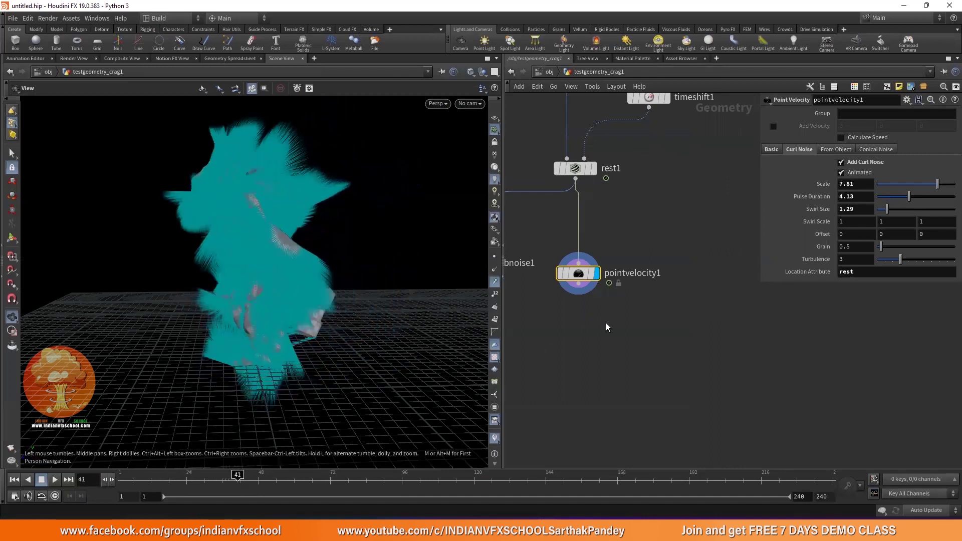
Display attribnoise1 and scrub the animation to frame 37 to check the noise on the character.
{"action": "middle_click_drag", "start_coordinate": [605, 324], "coordinate": [704, 324]}
{"action": "left_click", "coordinate": [579, 259]}
{"action": "mouse_move", "coordinate": [322, 290]}
{"action": "left_mouse_down"}
{"action": "mouse_move", "coordinate": [304, 292]}
{"action": "mouse_move", "coordinate": [334, 292]}
{"action": "left_mouse_up"}
{"action": "left_click_drag", "start_coordinate": [165, 478], "coordinate": [225, 479]}
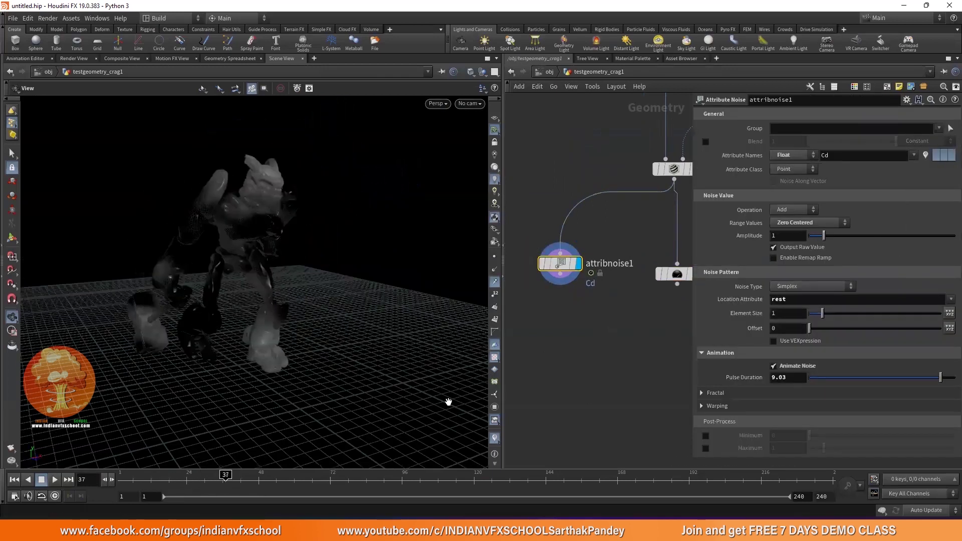
Examine the Rest Position settings of rest1 and its connections to the noise and velocity nodes.
{"action": "scroll", "coordinate": [571, 304], "scroll_direction": "down", "scroll_amount": 2}
{"action": "middle_click_drag", "start_coordinate": [629, 313], "coordinate": [591, 328]}
{"action": "scroll", "coordinate": [617, 229], "scroll_direction": "up", "scroll_amount": 3}
{"action": "left_click", "coordinate": [602, 224]}
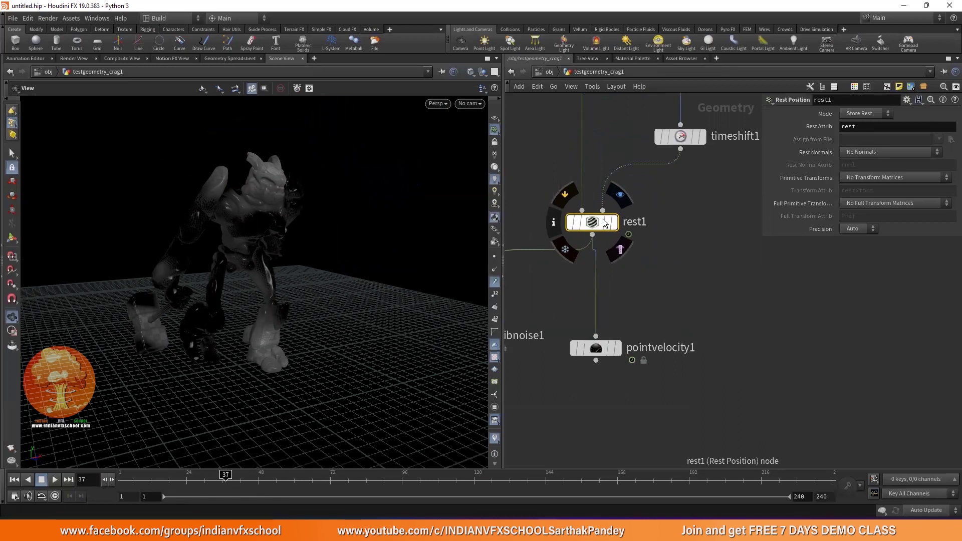
{"action": "scroll", "coordinate": [659, 260], "scroll_direction": "down", "scroll_amount": 2}
{"action": "middle_click_drag", "start_coordinate": [661, 260], "coordinate": [725, 264]}
{"action": "scroll", "coordinate": [573, 308], "scroll_direction": "up", "scroll_amount": 3}
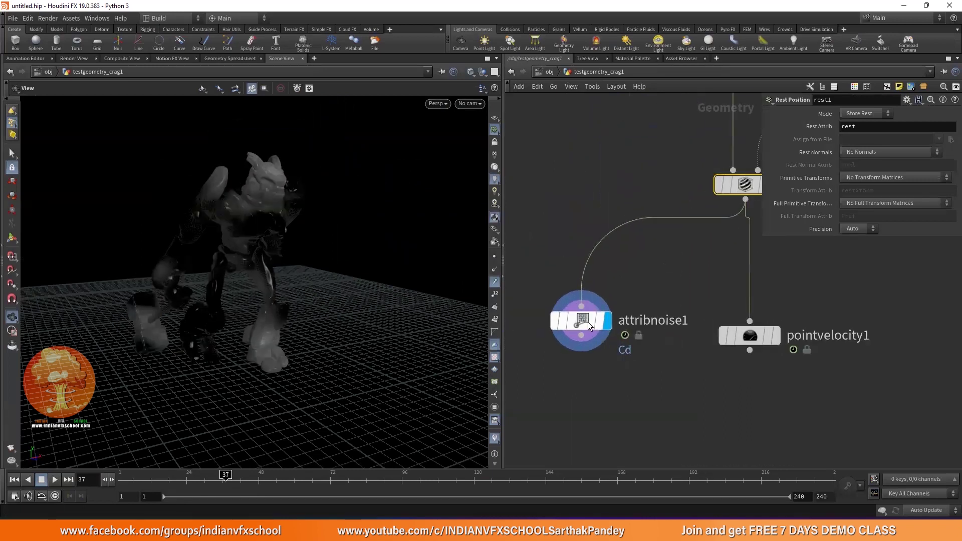
Open attribnoise1's settings and inspect its noise pattern on the character up close.
{"action": "left_click", "coordinate": [587, 323]}
{"action": "scroll", "coordinate": [575, 272], "scroll_direction": "down", "scroll_amount": 3}
{"action": "middle_click_drag", "start_coordinate": [681, 165], "coordinate": [602, 213]}
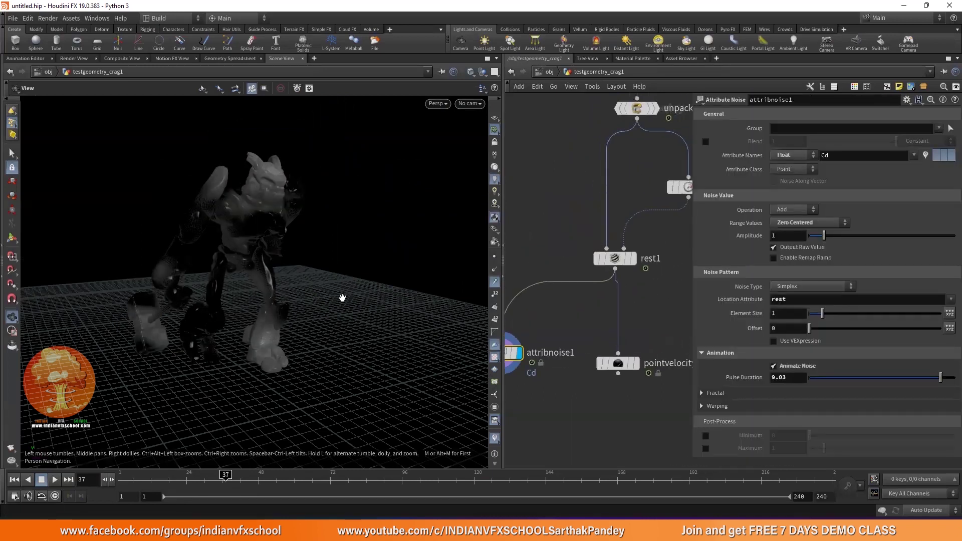
{"action": "scroll", "coordinate": [343, 296], "scroll_direction": "down", "scroll_amount": 2}
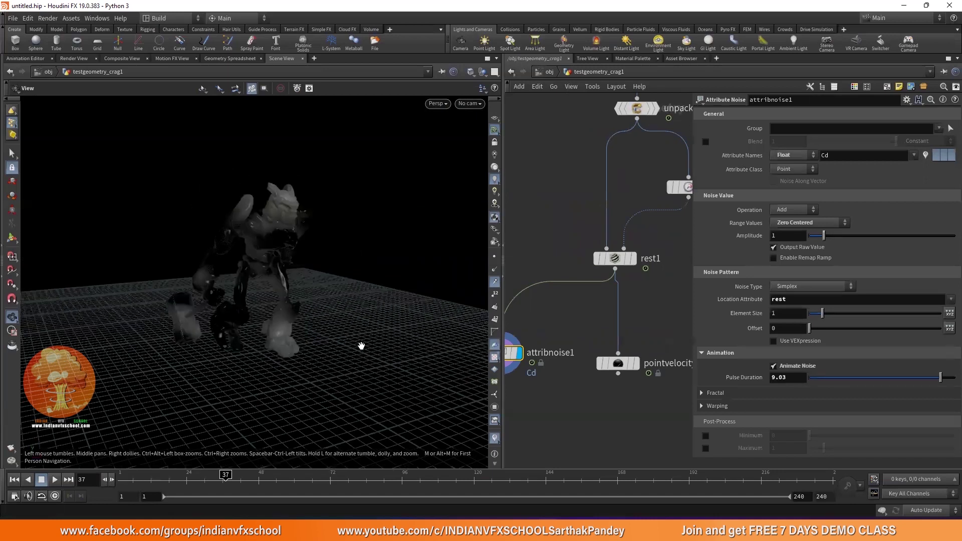
{"action": "scroll", "coordinate": [361, 345], "scroll_direction": "up", "scroll_amount": 3}
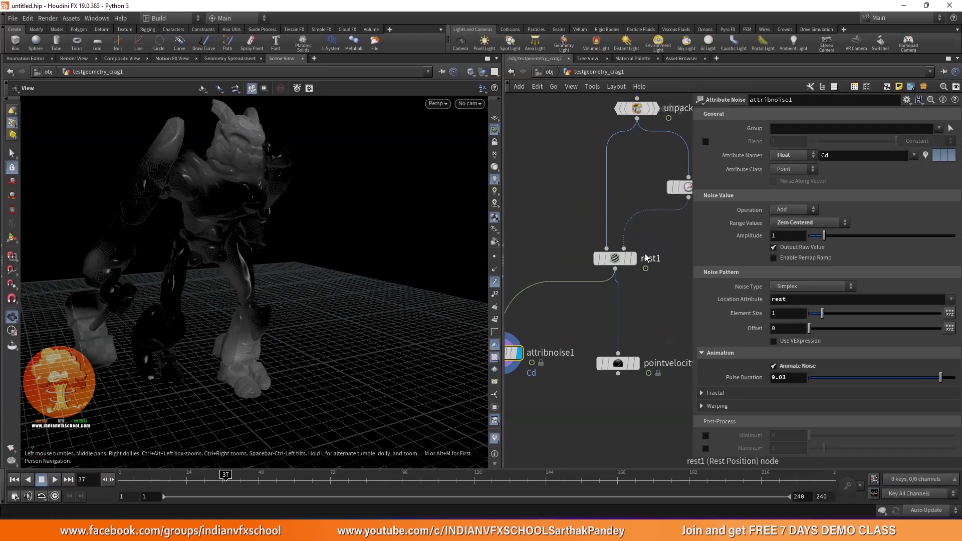
Review how rest1 feeds attribnoise1, comparing rest1's settings with the noise's Location Attribute.
{"action": "scroll", "coordinate": [615, 265], "scroll_direction": "up", "scroll_amount": 2}
{"action": "scroll", "coordinate": [616, 265], "scroll_direction": "down", "scroll_amount": 3}
{"action": "middle_click_drag", "start_coordinate": [615, 265], "coordinate": [649, 210]}
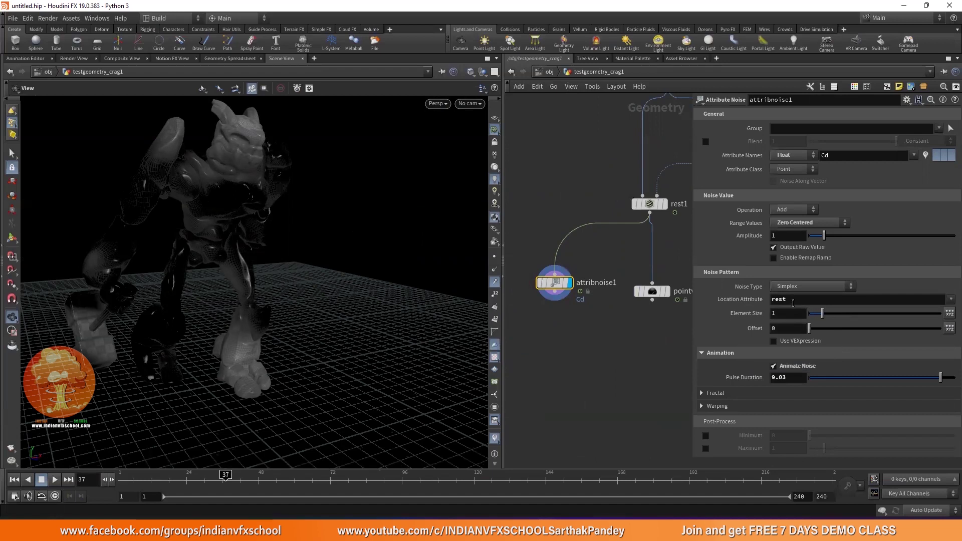
{"action": "scroll", "coordinate": [652, 206], "scroll_direction": "up", "scroll_amount": 2}
{"action": "left_click", "coordinate": [651, 205]}
{"action": "scroll", "coordinate": [624, 249], "scroll_direction": "down", "scroll_amount": 2}
{"action": "scroll", "coordinate": [573, 273], "scroll_direction": "up", "scroll_amount": 3}
{"action": "left_click", "coordinate": [569, 273]}
{"action": "scroll", "coordinate": [615, 244], "scroll_direction": "down", "scroll_amount": 2}
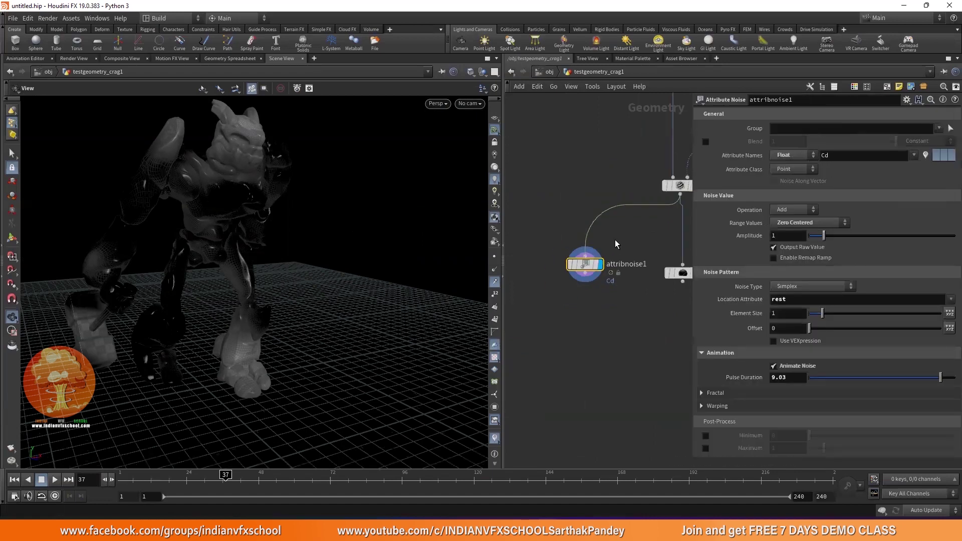
{"action": "middle_click_drag", "start_coordinate": [616, 244], "coordinate": [571, 240]}
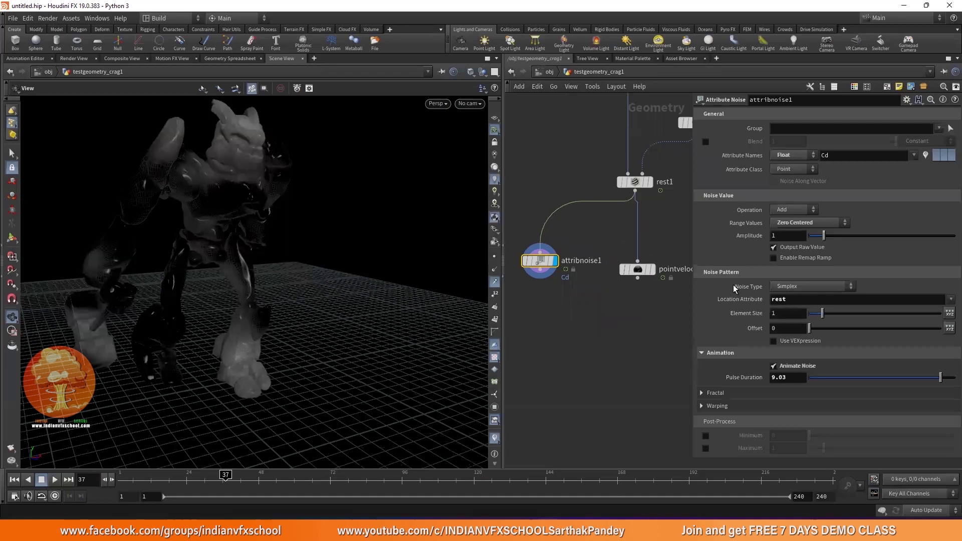
{"action": "scroll", "coordinate": [641, 173], "scroll_direction": "up", "scroll_amount": 3}
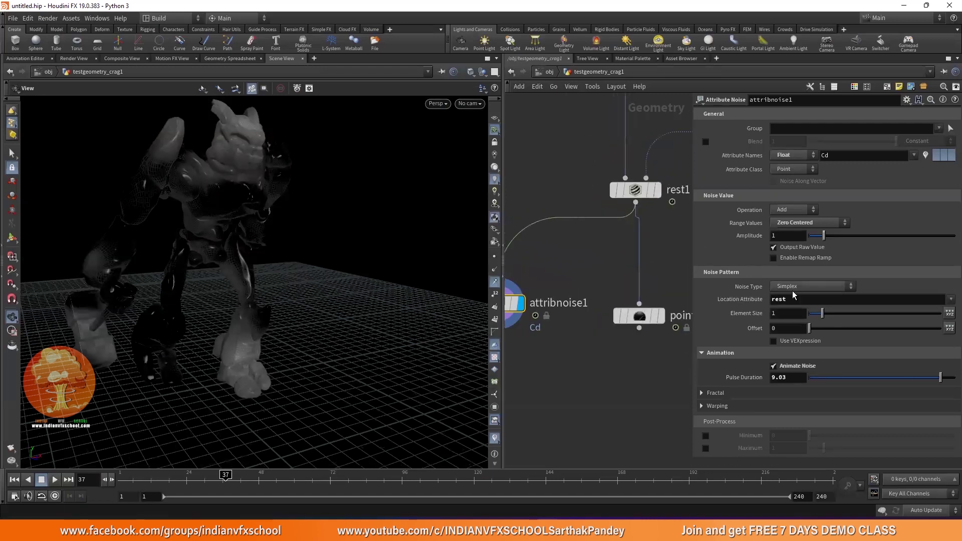